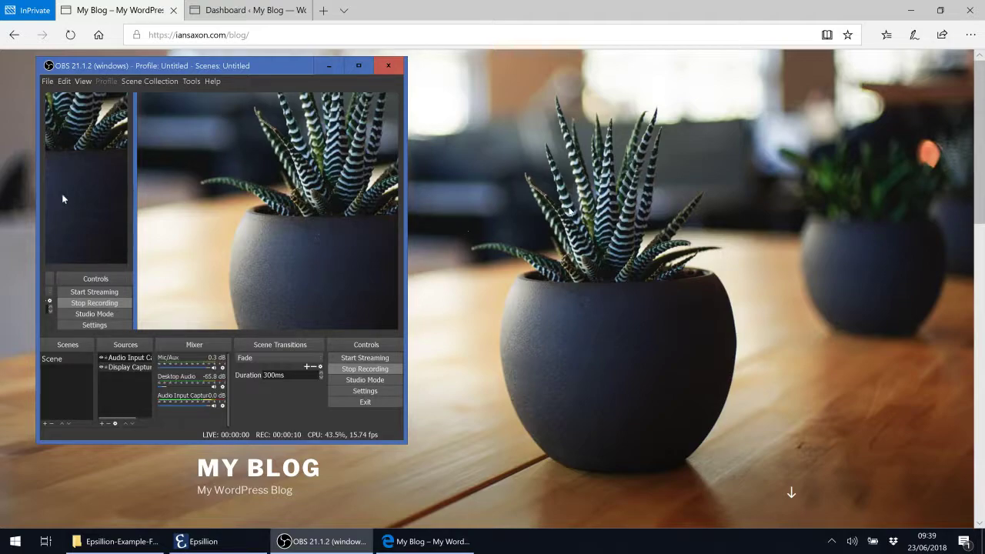
Step: Bring the blog's front page into view and look through its header, posts and sidebar
{"action": "left_click", "coordinate": [471, 183]}
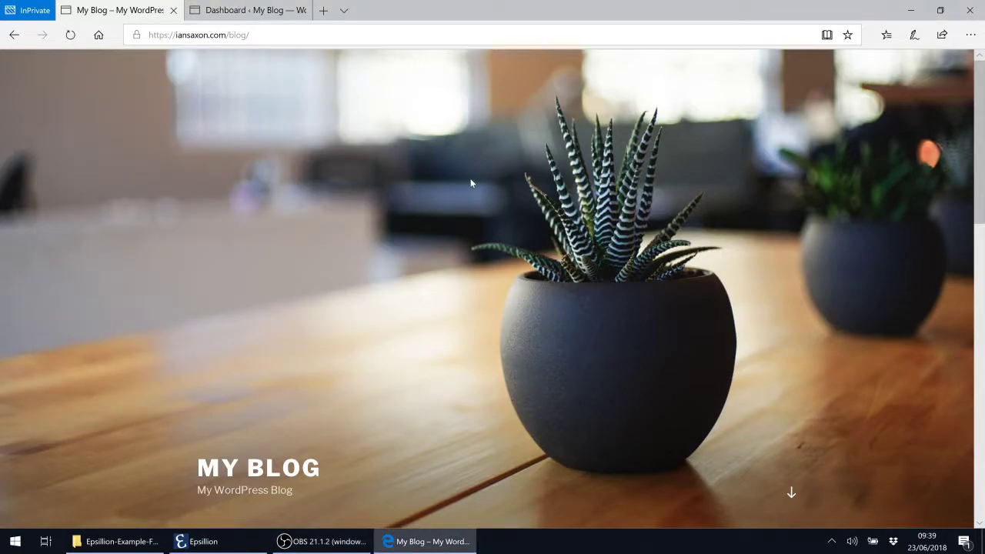
{"action": "scroll", "coordinate": [472, 182], "scroll_direction": "down", "scroll_amount": 3}
{"action": "scroll", "coordinate": [472, 182], "scroll_direction": "down", "scroll_amount": 2}
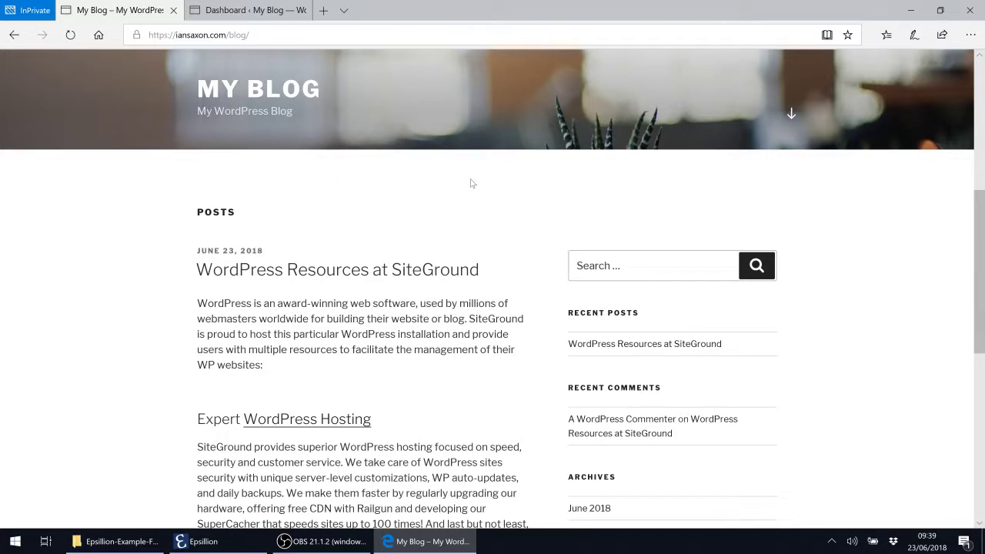
{"action": "scroll", "coordinate": [471, 183], "scroll_direction": "down", "scroll_amount": 5}
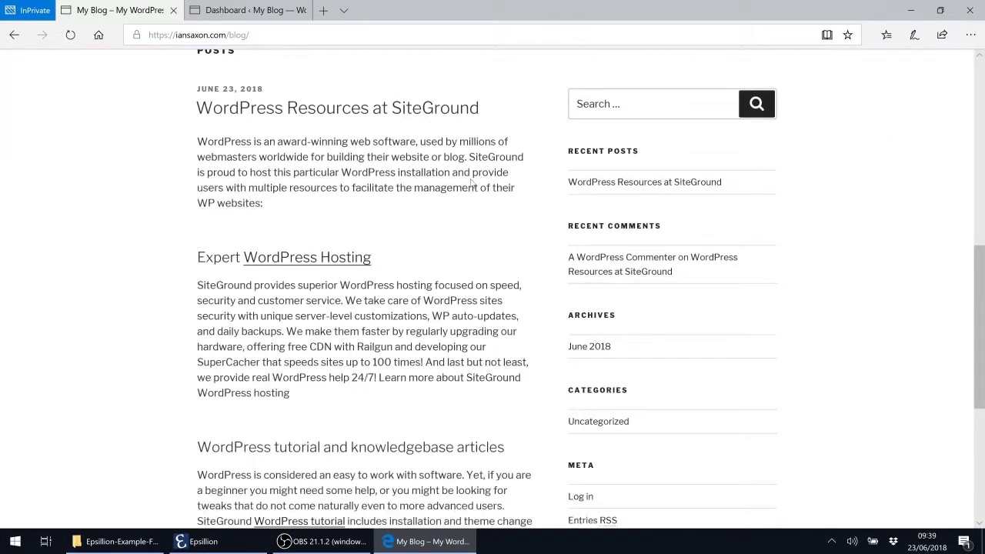
{"action": "scroll", "coordinate": [472, 182], "scroll_direction": "up", "scroll_amount": 10}
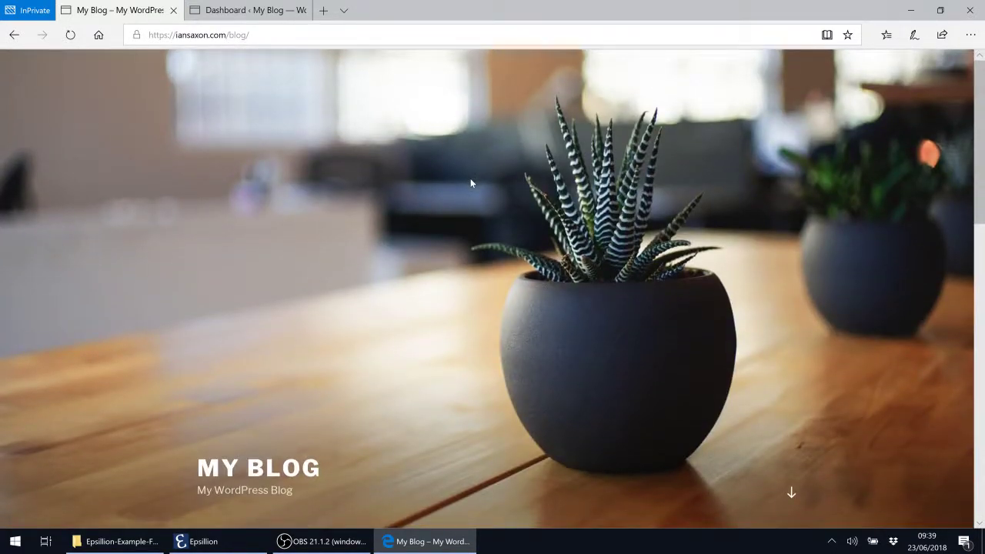
Step: Switch to the WordPress dashboard and open the page for adding new plugins
{"action": "left_click", "coordinate": [248, 10]}
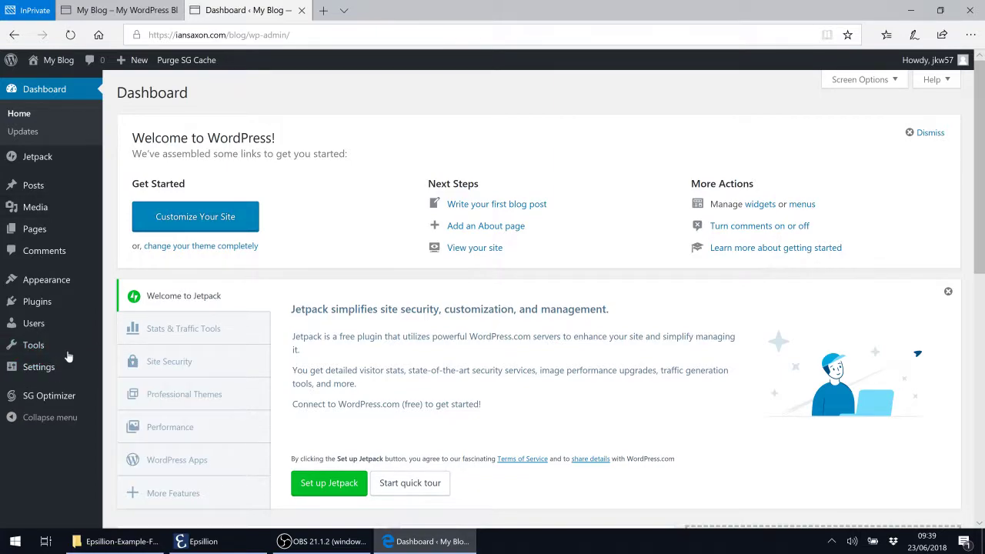
{"action": "mouse_move", "coordinate": [31, 308]}
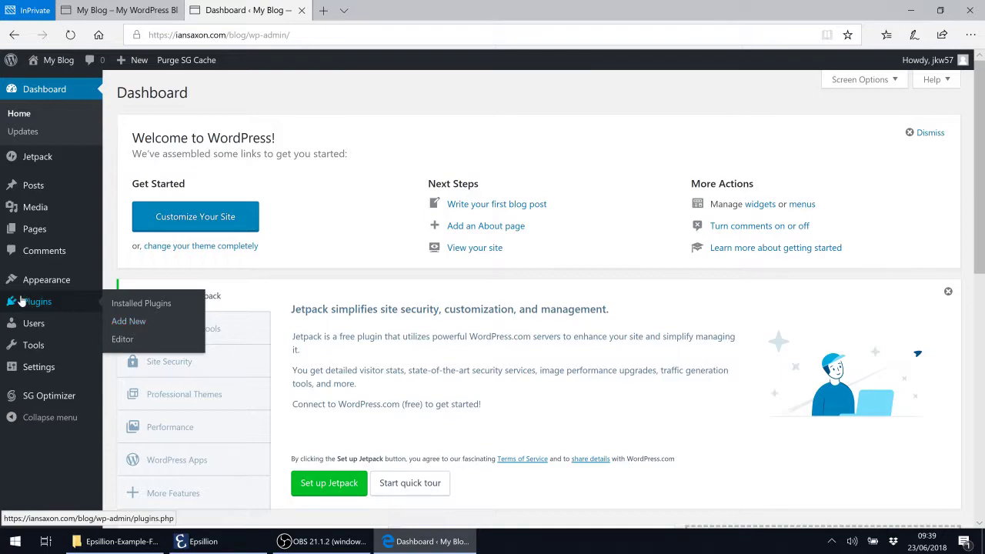
{"action": "left_click", "coordinate": [139, 323]}
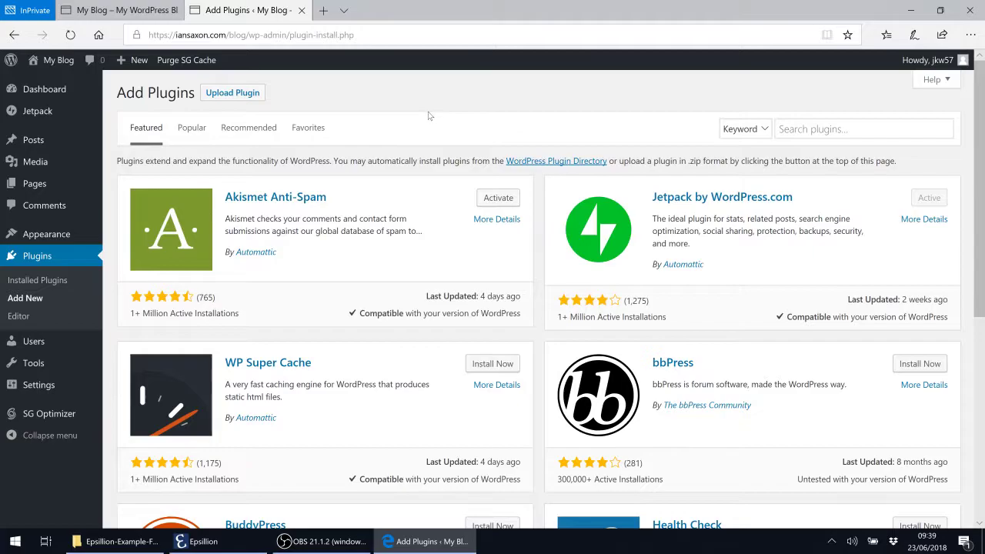
Step: Locate the codecanyon file manager plugin zip on the desktop, and return to the Add Plugins page in the browser
{"action": "key", "text": "super+d"}
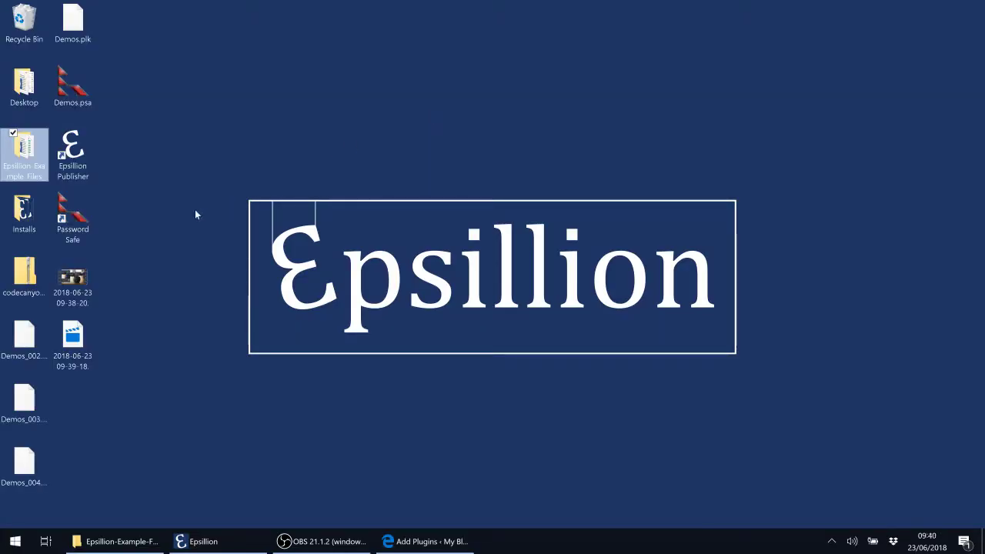
{"action": "left_click", "coordinate": [23, 281]}
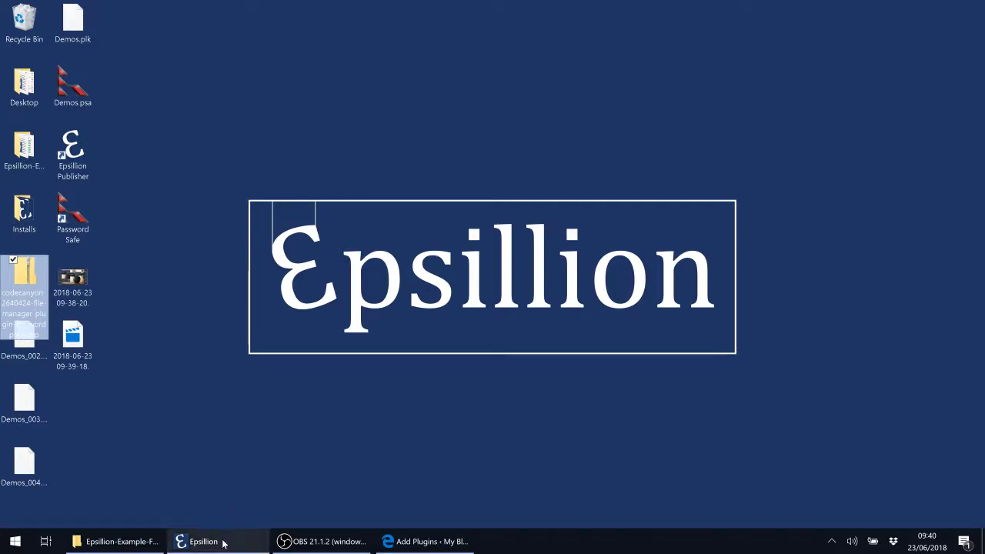
{"action": "left_click", "coordinate": [402, 543]}
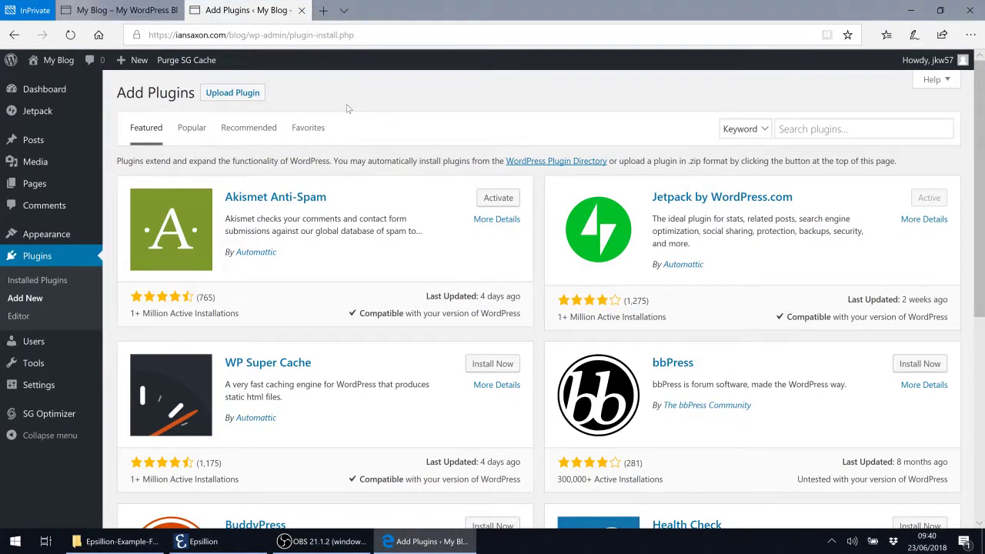
Step: Upload and install the plugin from codecanyon-2640424-file-manager-plugin-for-wordpress.zip on the desktop
{"action": "left_click", "coordinate": [227, 99]}
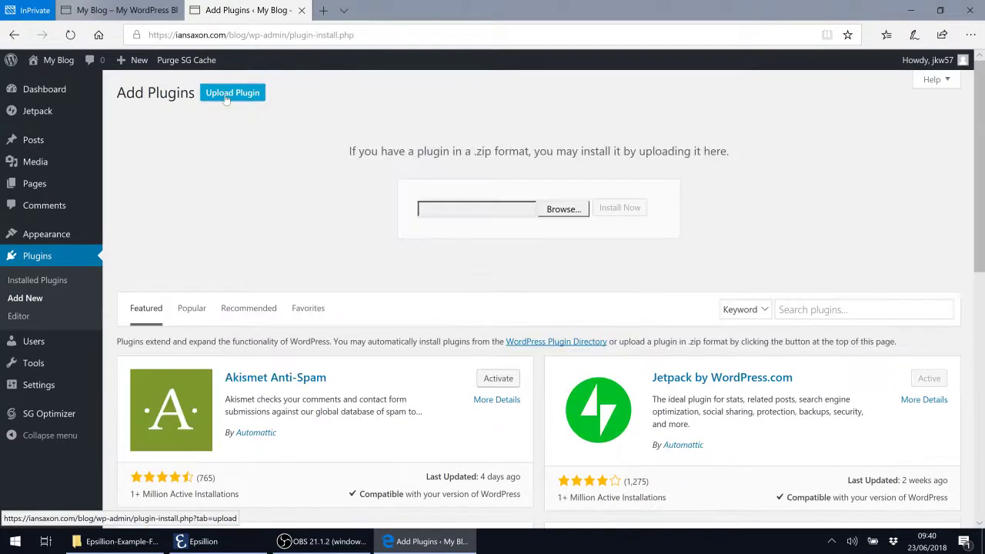
{"action": "left_click", "coordinate": [571, 215]}
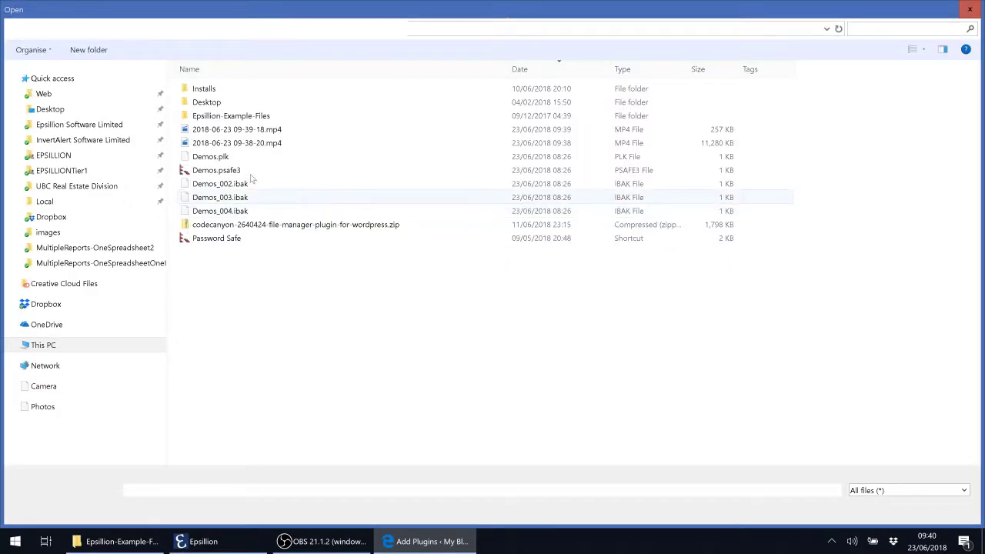
{"action": "double_click", "coordinate": [218, 225]}
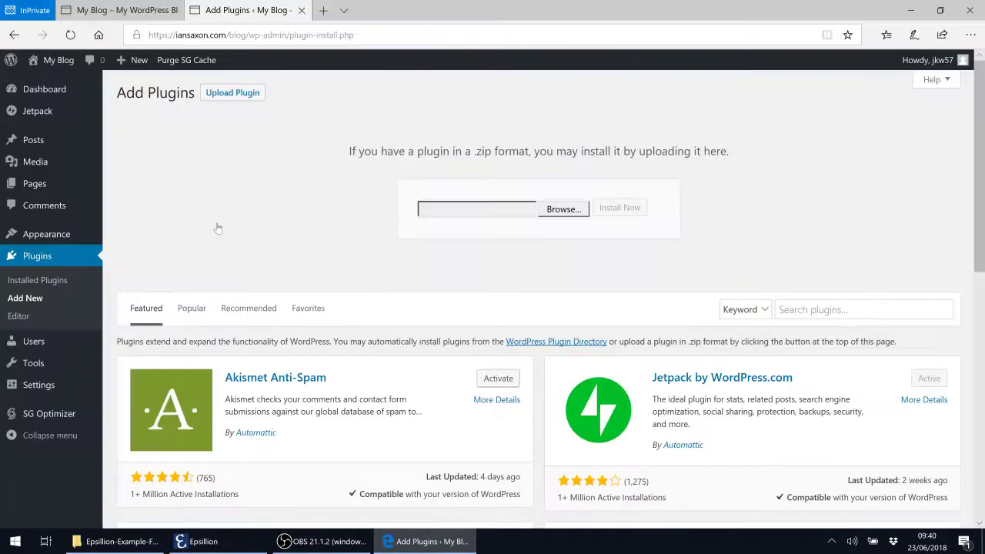
{"action": "left_click", "coordinate": [622, 210]}
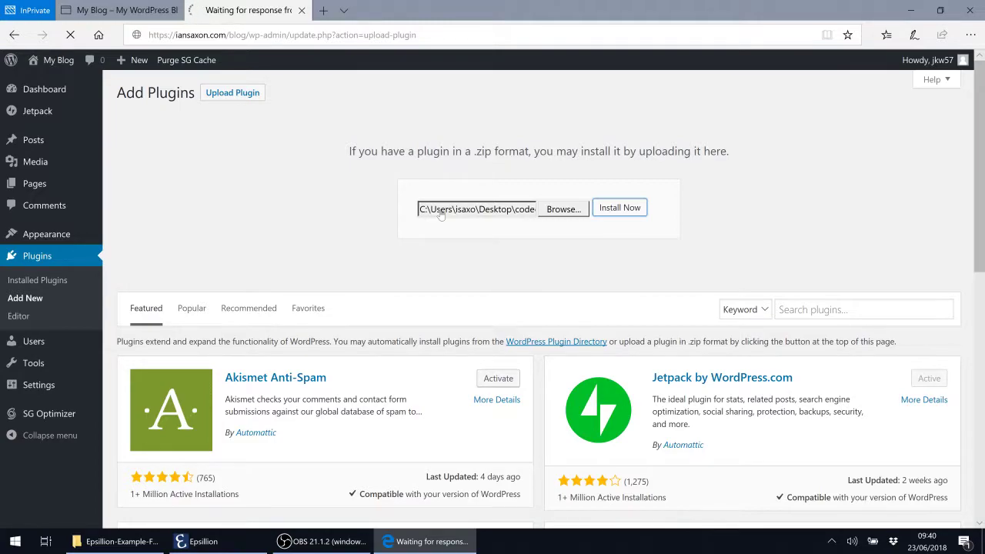
{"action": "key", "text": "super+d"}
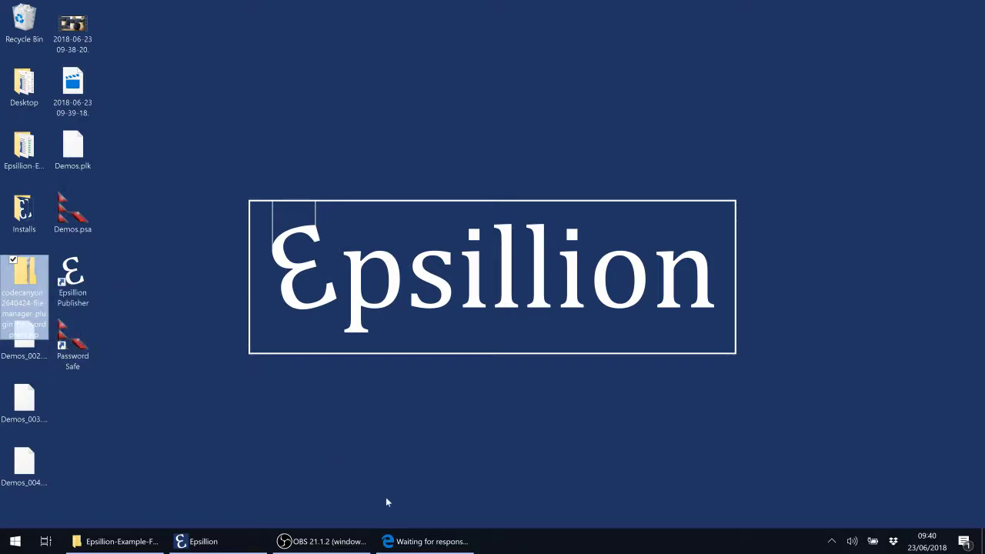
{"action": "left_click", "coordinate": [430, 542]}
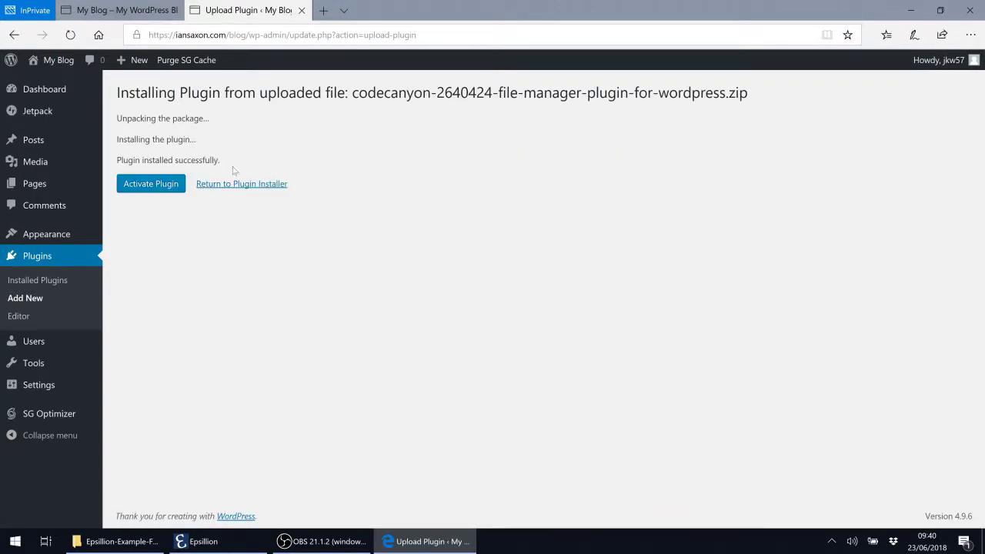
Step: Activate the uploaded Advanced File Manager plugin and open its File Manager page
{"action": "left_click", "coordinate": [141, 188]}
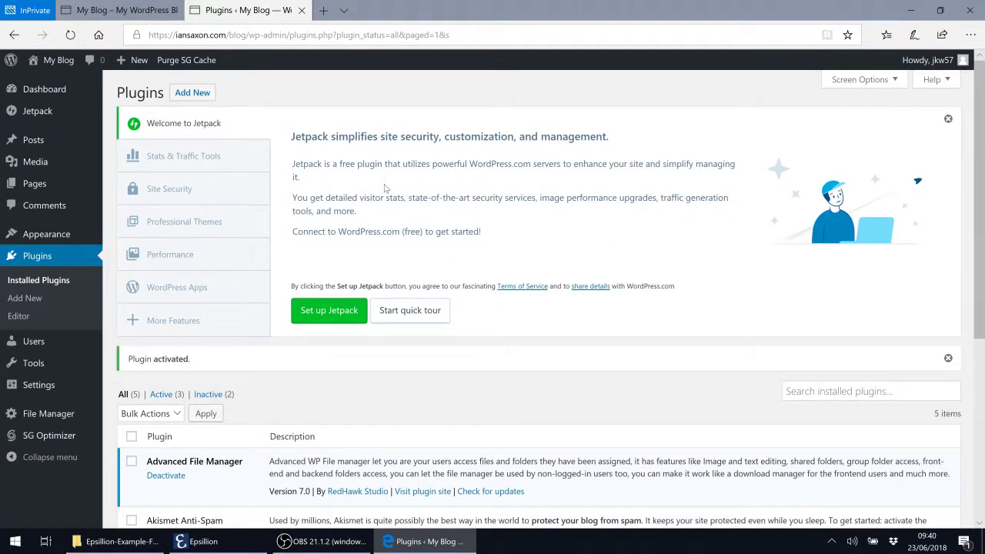
{"action": "scroll", "coordinate": [385, 188], "scroll_direction": "down", "scroll_amount": 3}
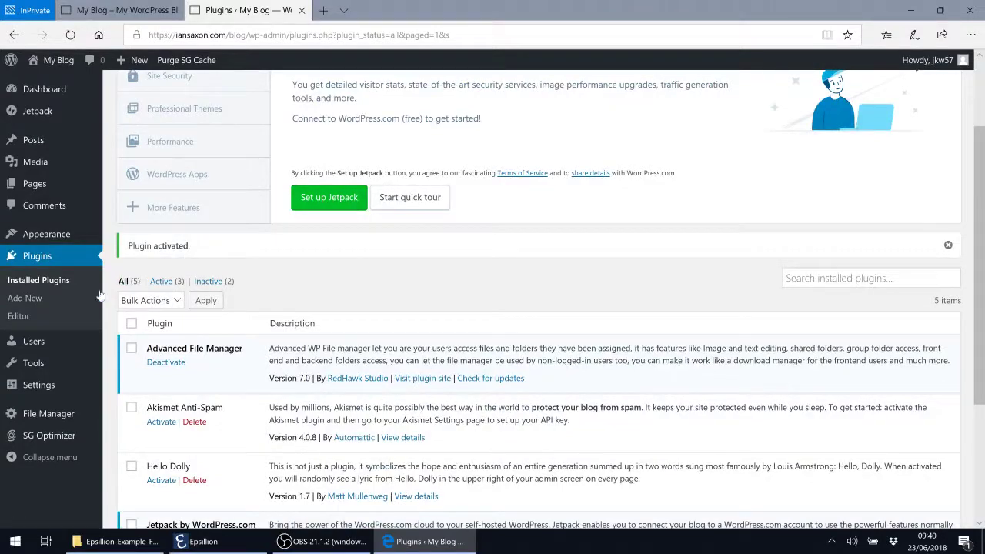
{"action": "mouse_move", "coordinate": [42, 416]}
{"action": "left_click", "coordinate": [41, 414]}
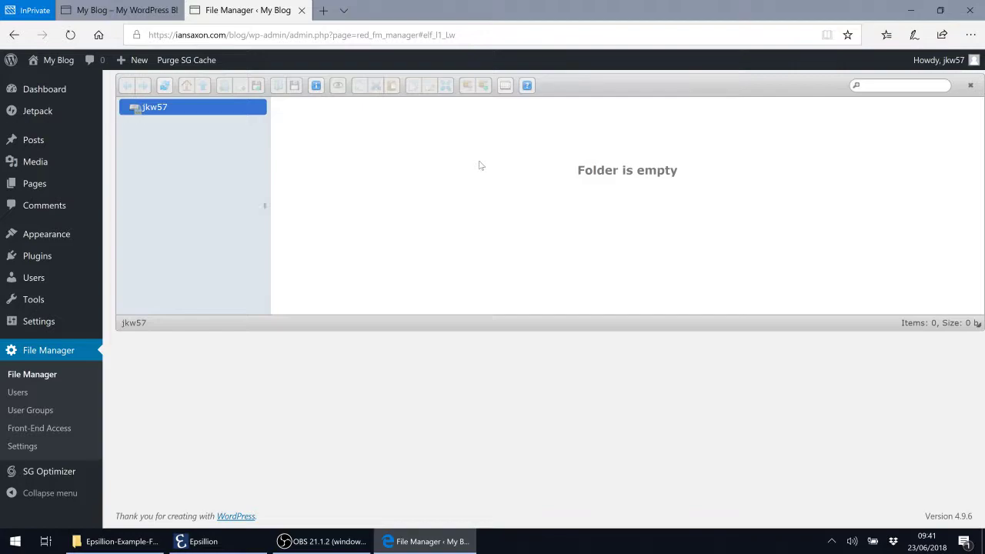
Step: Open the administrator's folder access settings in the File Manager plugin's user list
{"action": "left_click", "coordinate": [17, 393]}
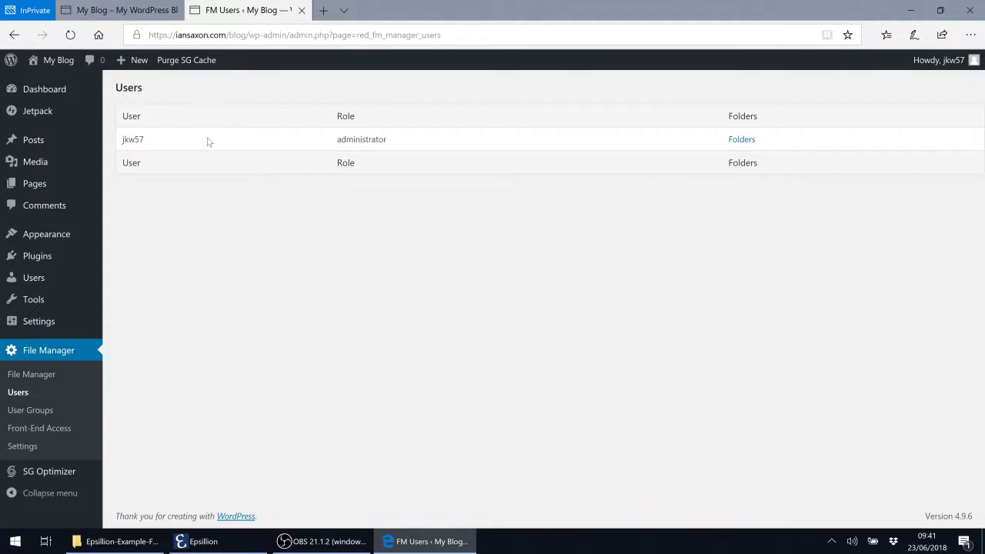
{"action": "left_click", "coordinate": [742, 140]}
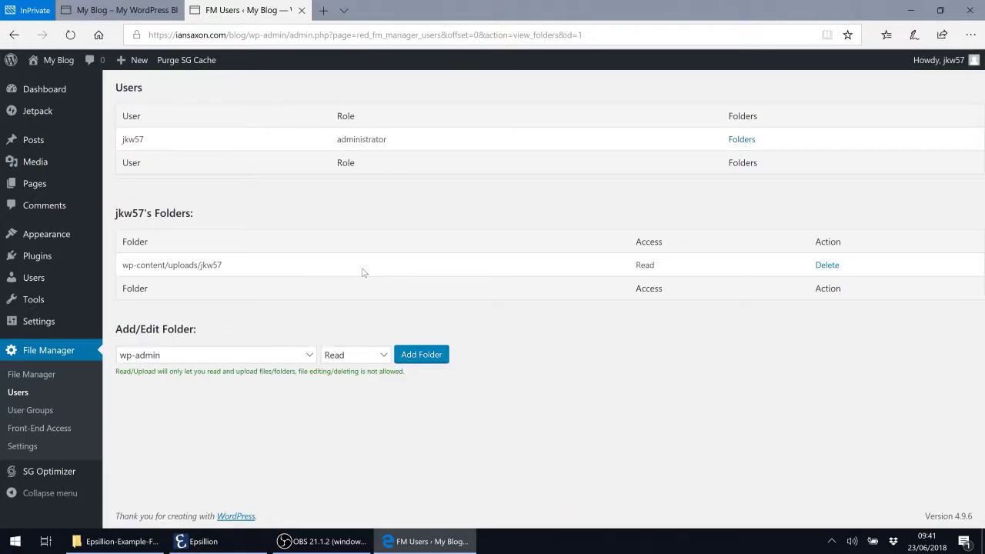
{"action": "left_click_drag", "start_coordinate": [117, 332], "coordinate": [197, 331]}
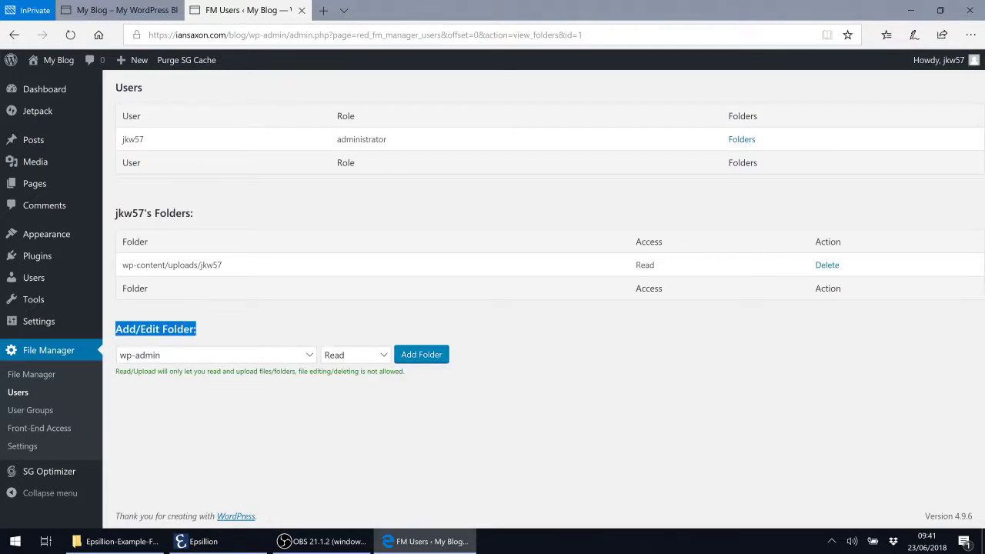
{"action": "left_click", "coordinate": [262, 332]}
Step: Add the root folder / to the administrator's folders with Read/Write access
{"action": "left_click", "coordinate": [253, 353]}
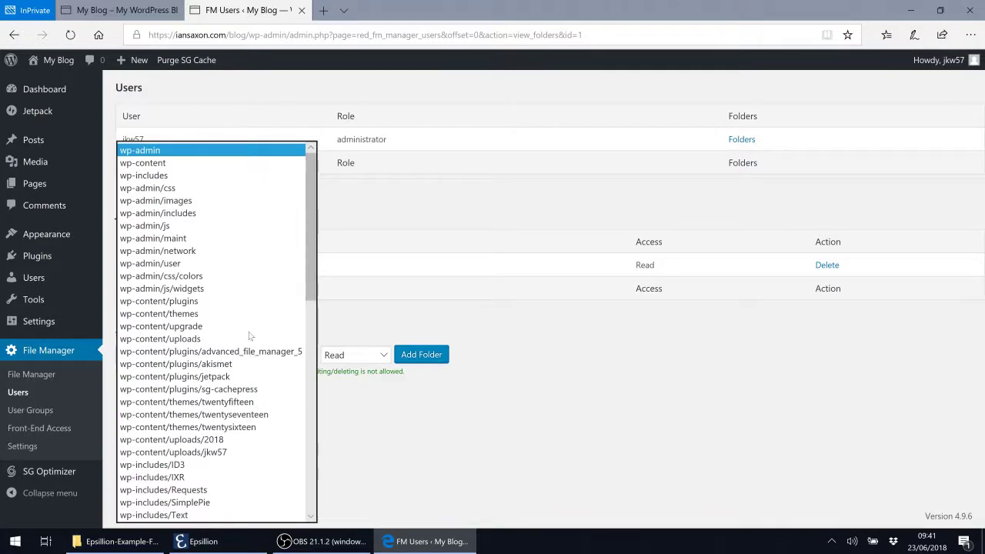
{"action": "scroll", "coordinate": [238, 287], "scroll_direction": "down", "scroll_amount": 10}
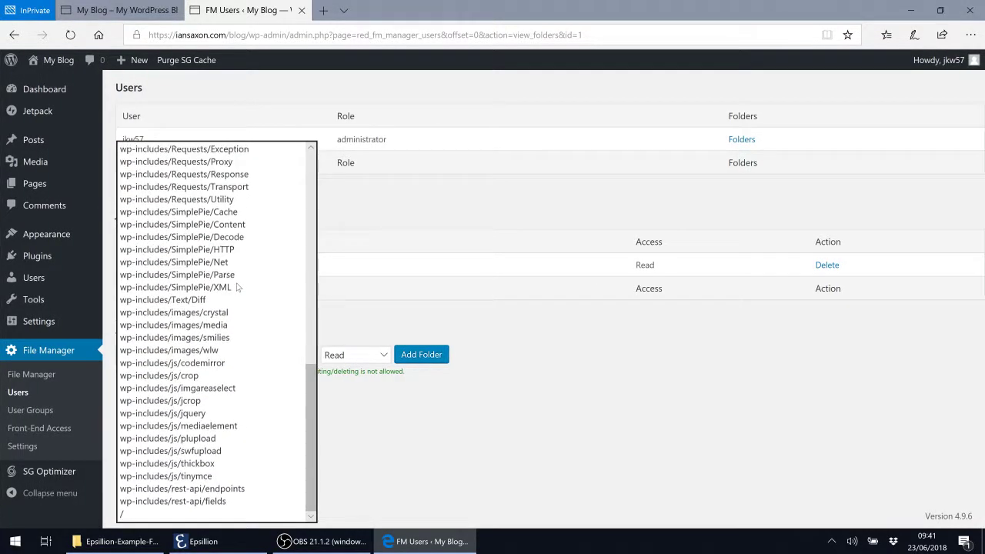
{"action": "left_click", "coordinate": [150, 515]}
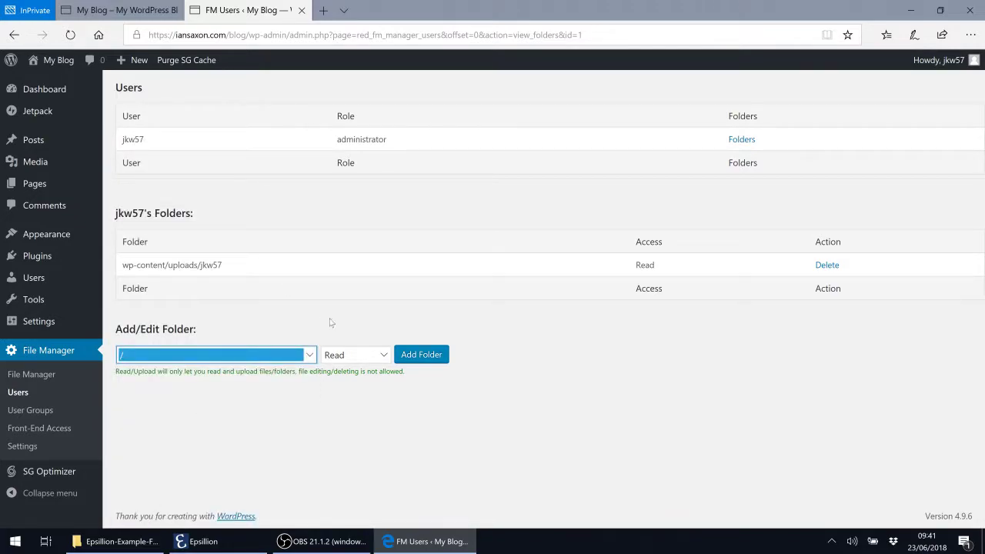
{"action": "left_click", "coordinate": [364, 360]}
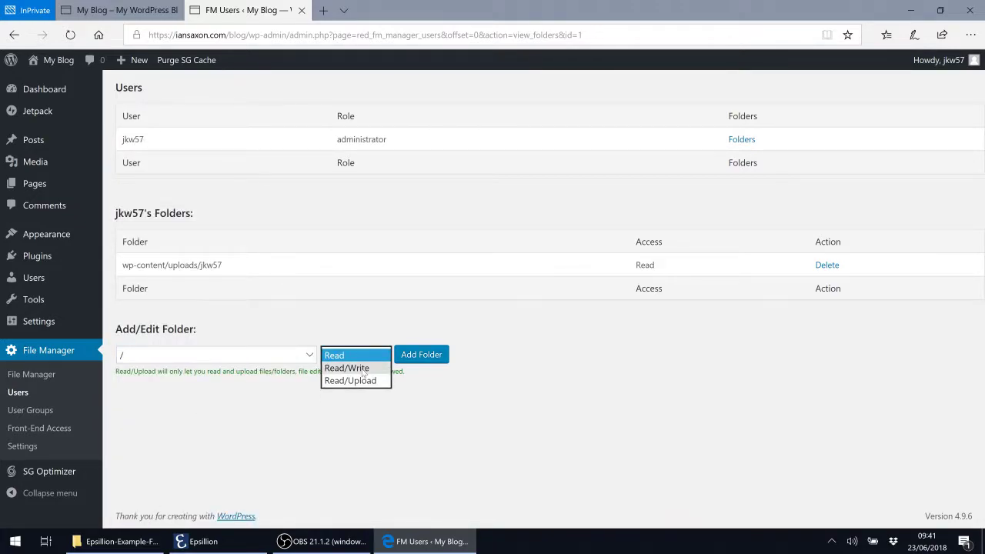
{"action": "left_click", "coordinate": [364, 371]}
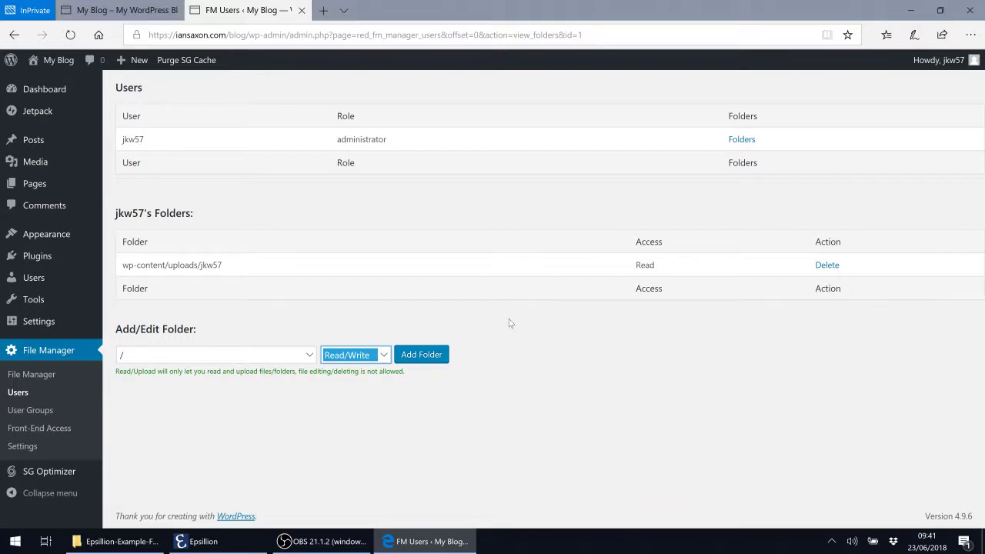
{"action": "left_click", "coordinate": [422, 357]}
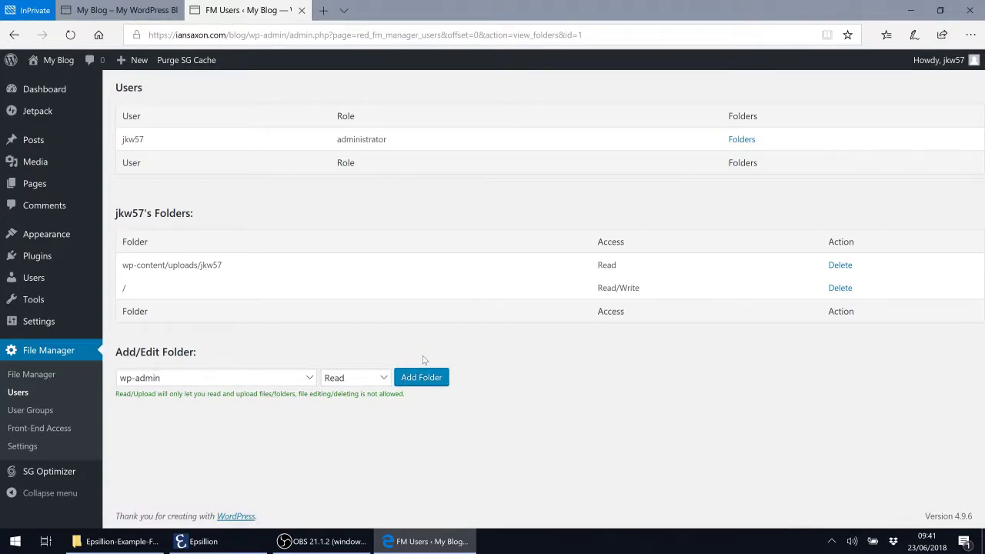
{"action": "double_click", "coordinate": [124, 288]}
{"action": "left_click", "coordinate": [249, 300]}
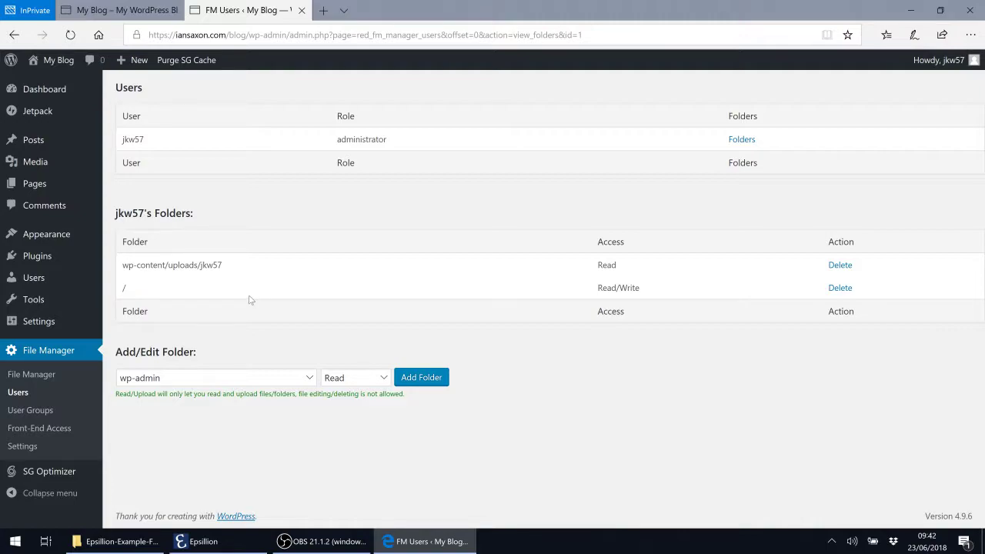
Step: Return to the File Manager, expand the blog folder and display its contents
{"action": "left_click", "coordinate": [21, 377]}
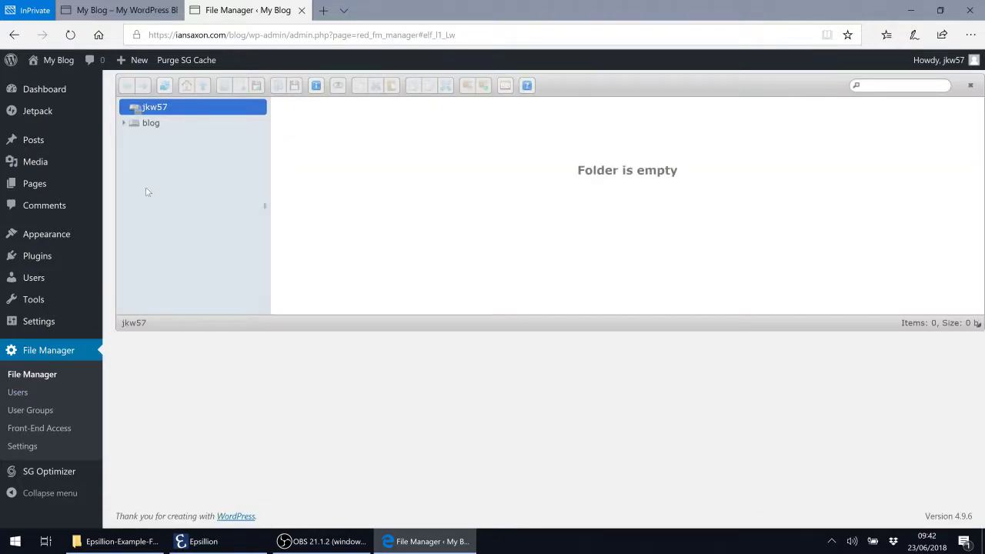
{"action": "left_click", "coordinate": [124, 124]}
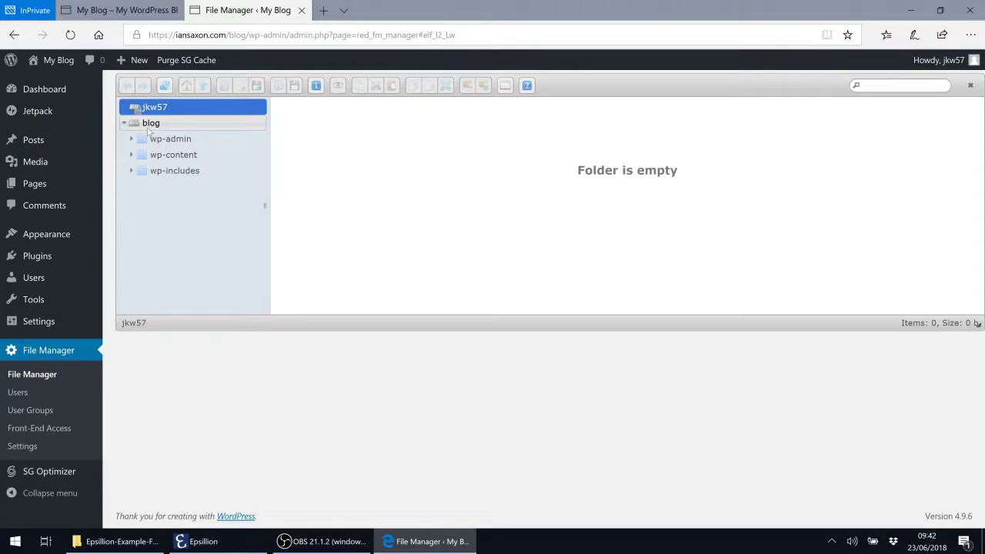
{"action": "left_click", "coordinate": [149, 125]}
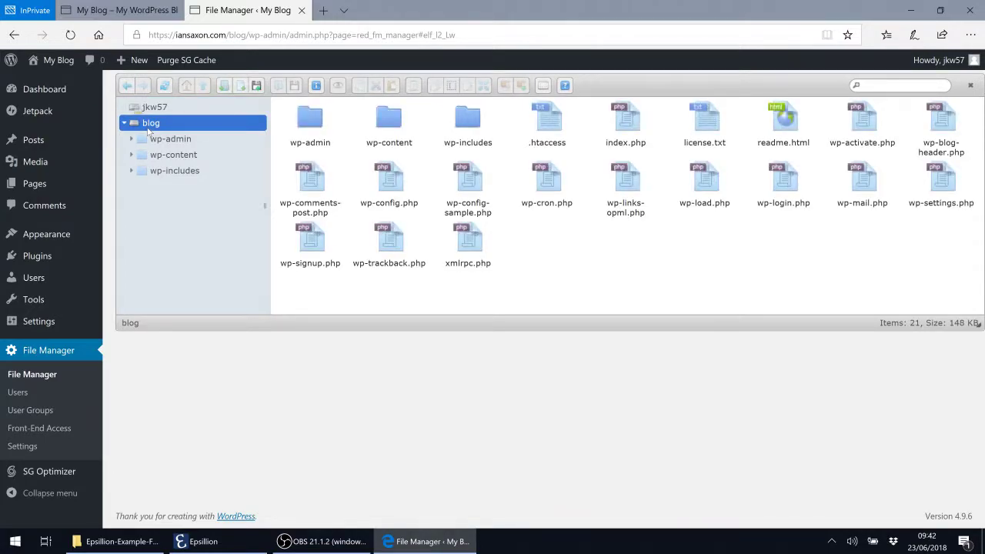
Step: Create a folder named reports inside the blog folder and open it
{"action": "right_click", "coordinate": [542, 250]}
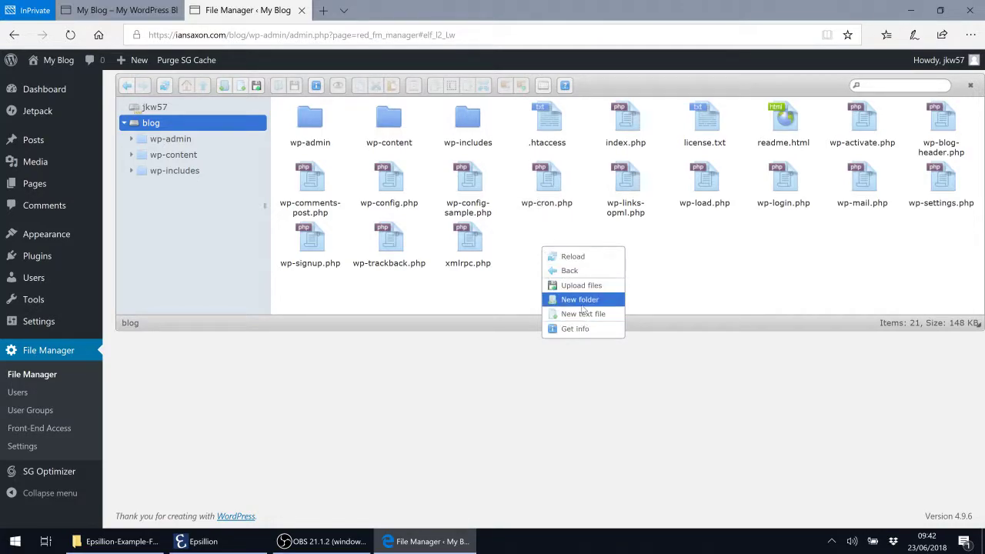
{"action": "left_click", "coordinate": [700, 255]}
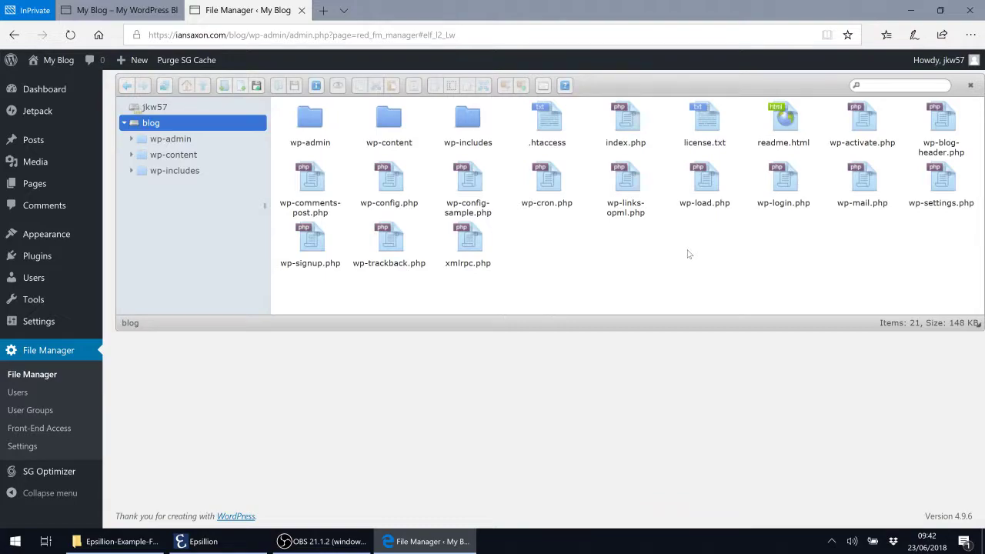
{"action": "right_click", "coordinate": [543, 239]}
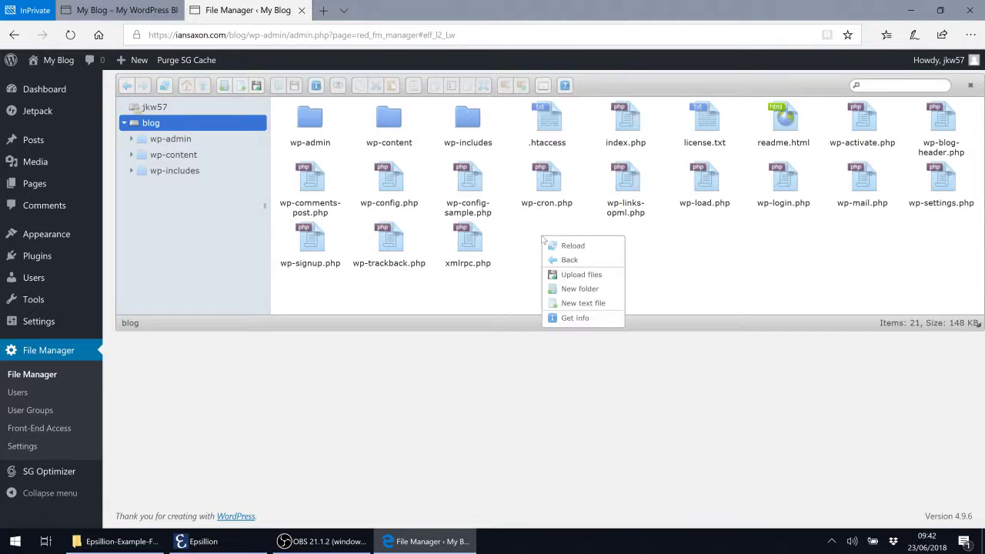
{"action": "left_click", "coordinate": [586, 290]}
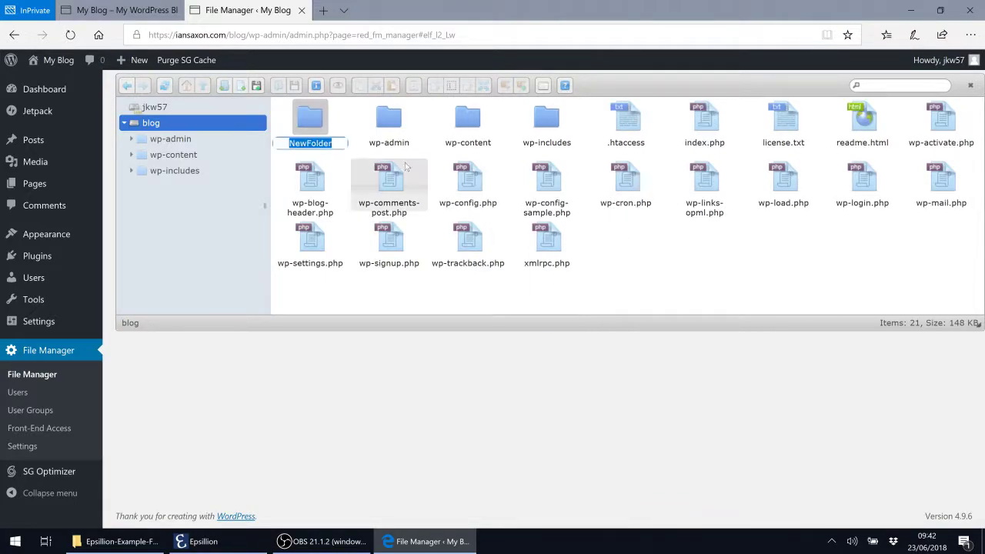
{"action": "type", "text": "reports"}
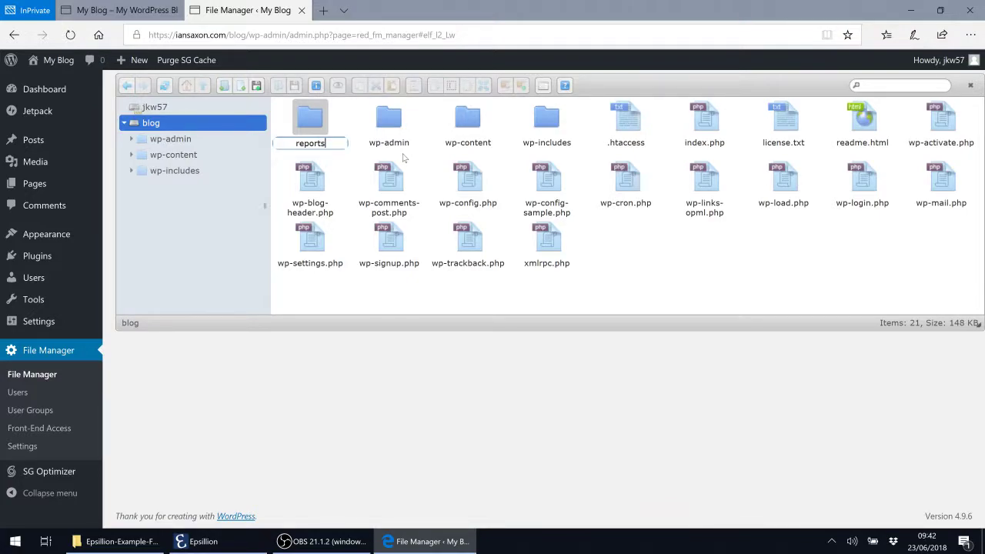
{"action": "key", "text": "Return"}
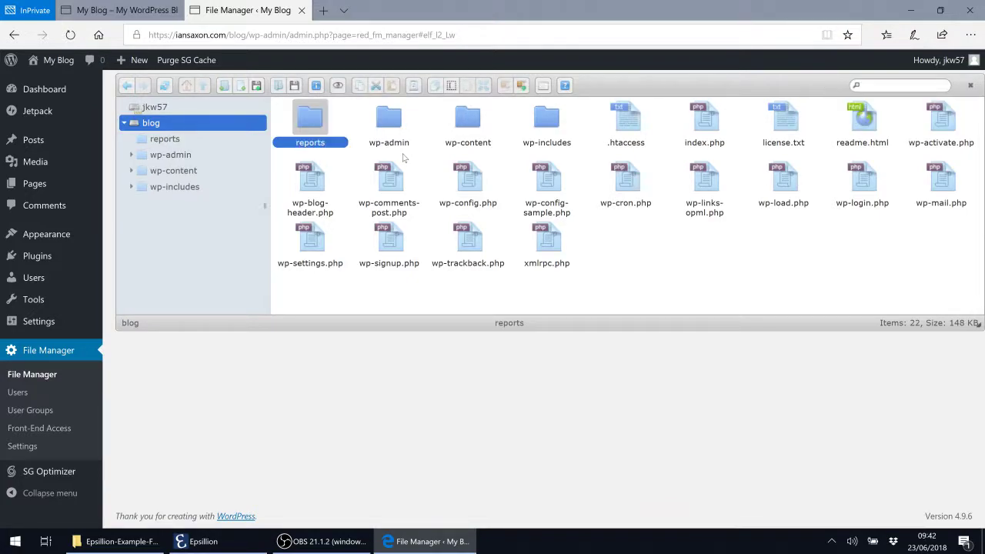
{"action": "double_click", "coordinate": [308, 116]}
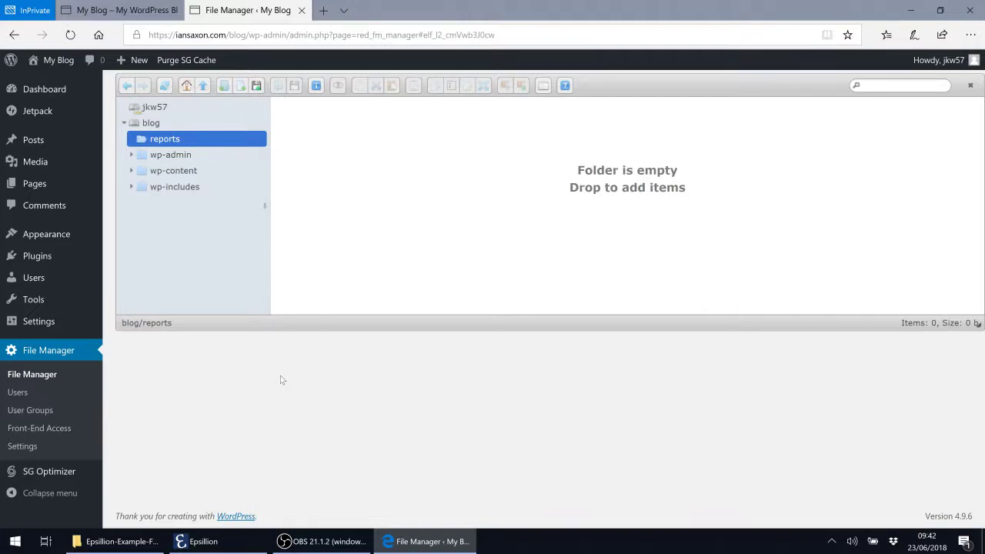
Step: Switch to File Explorer and then Epsillion, checking the full path of the Epsillion-Example-Files folder in each
{"action": "left_click", "coordinate": [117, 541]}
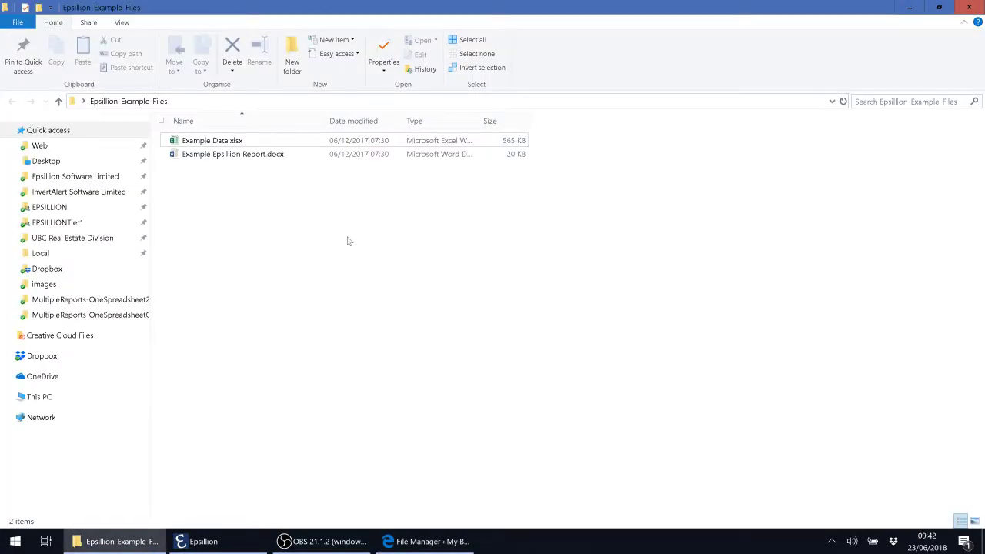
{"action": "left_click", "coordinate": [343, 103]}
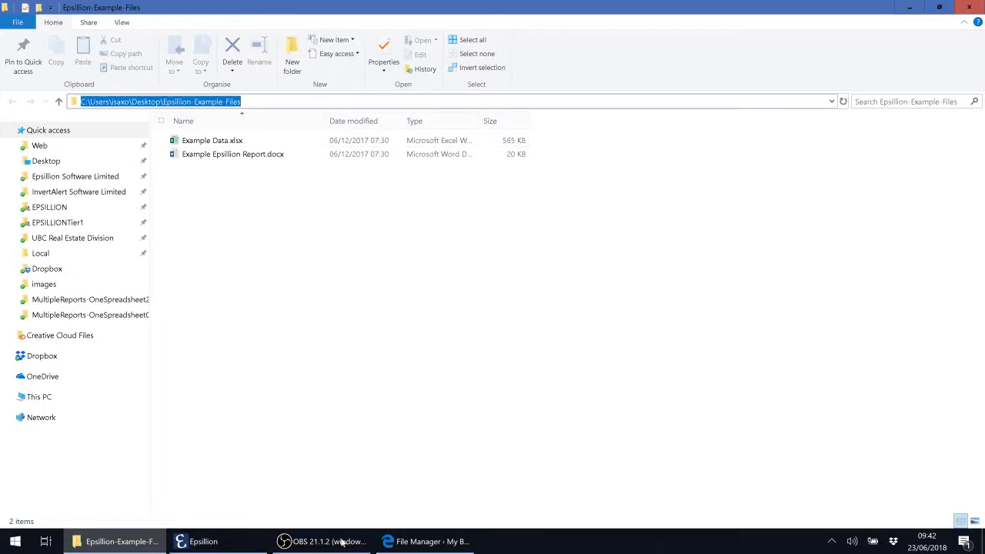
{"action": "left_click", "coordinate": [208, 541]}
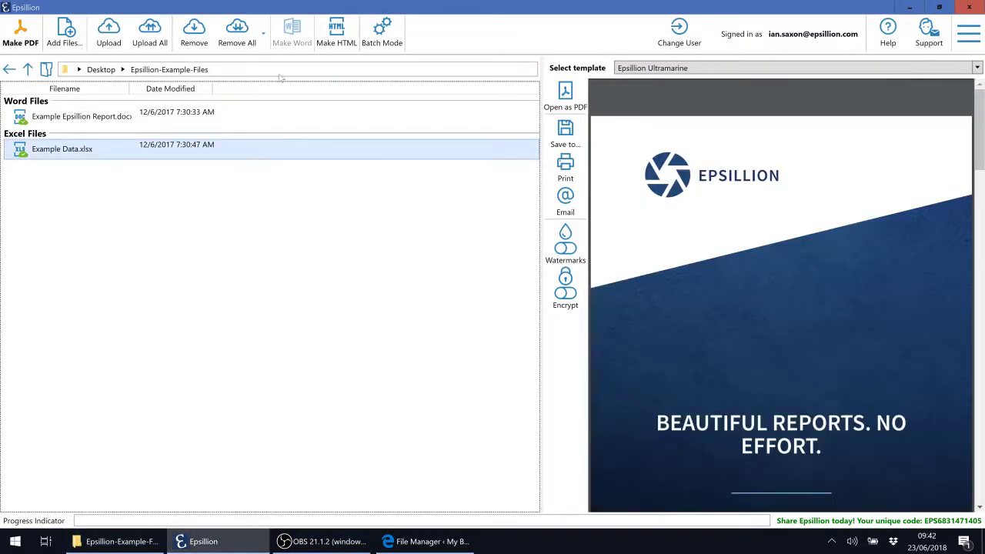
{"action": "left_click", "coordinate": [309, 70]}
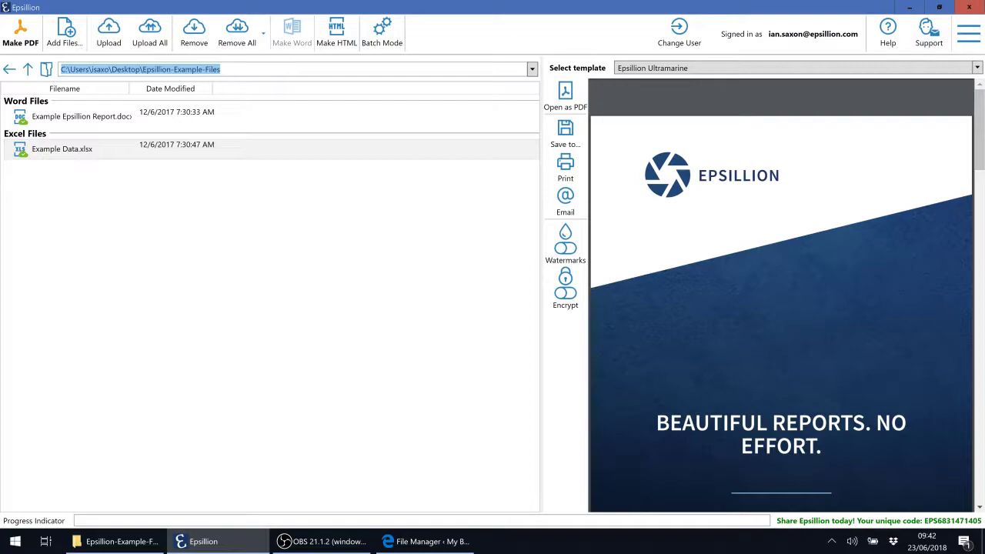
{"action": "left_click", "coordinate": [58, 123]}
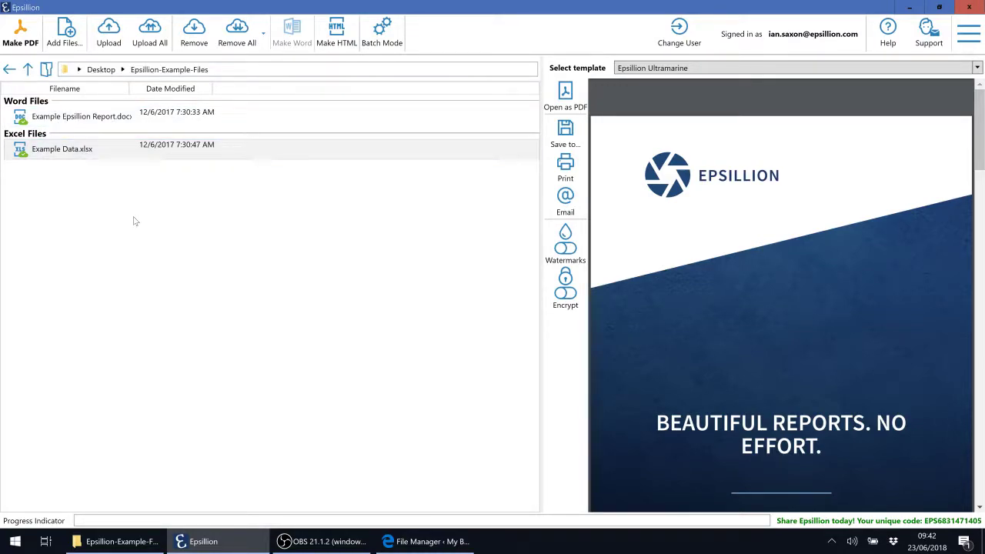
Step: Make an HTML version of the example report in Epsillion and open the saved file
{"action": "mouse_move", "coordinate": [712, 261]}
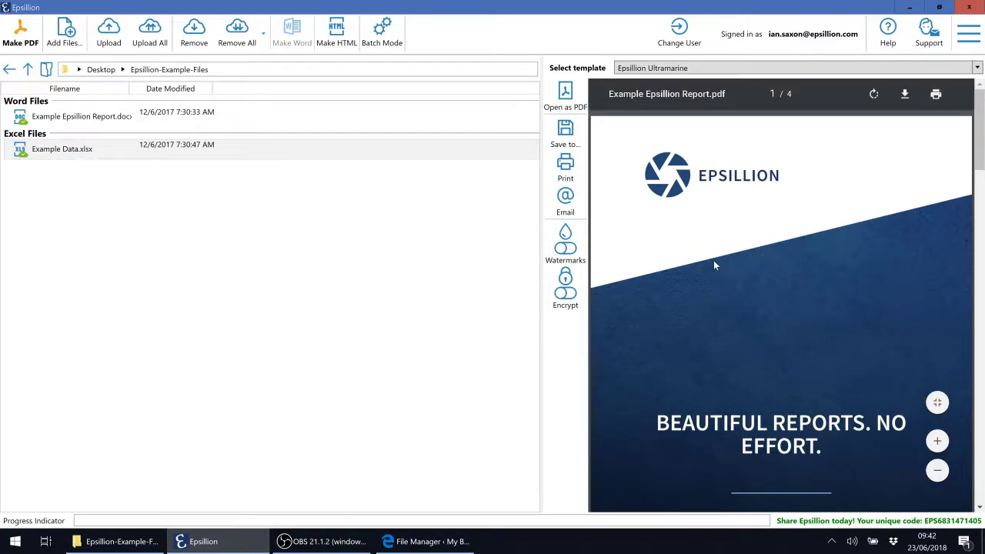
{"action": "scroll", "coordinate": [713, 260], "scroll_direction": "down", "scroll_amount": 6}
{"action": "scroll", "coordinate": [714, 266], "scroll_direction": "down", "scroll_amount": 10}
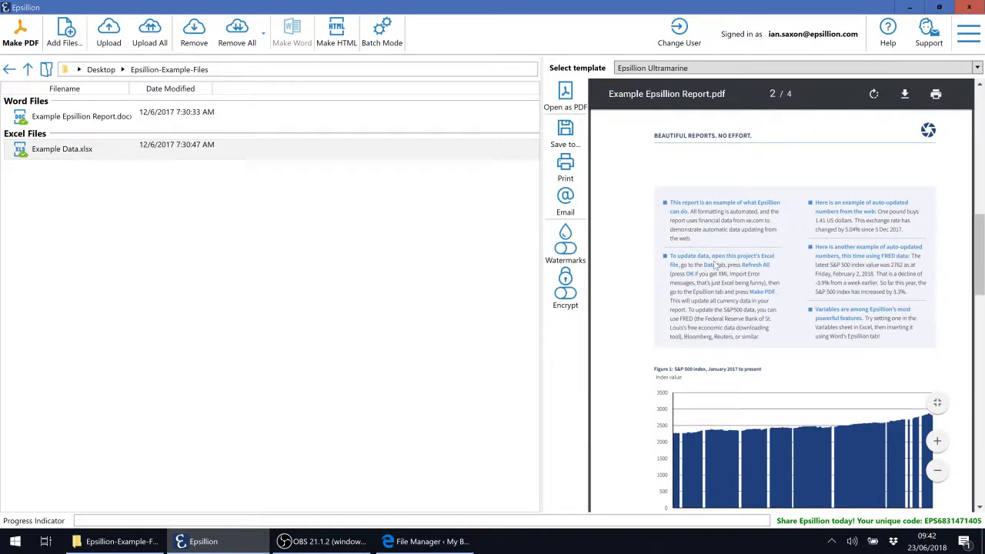
{"action": "scroll", "coordinate": [714, 266], "scroll_direction": "down", "scroll_amount": 3}
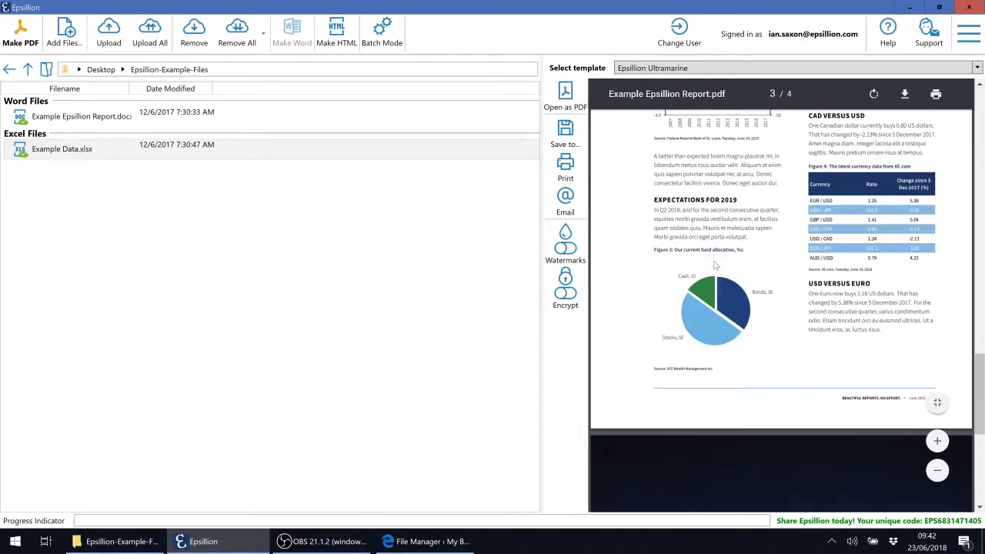
{"action": "scroll", "coordinate": [714, 266], "scroll_direction": "up", "scroll_amount": 10}
{"action": "left_click", "coordinate": [337, 31]}
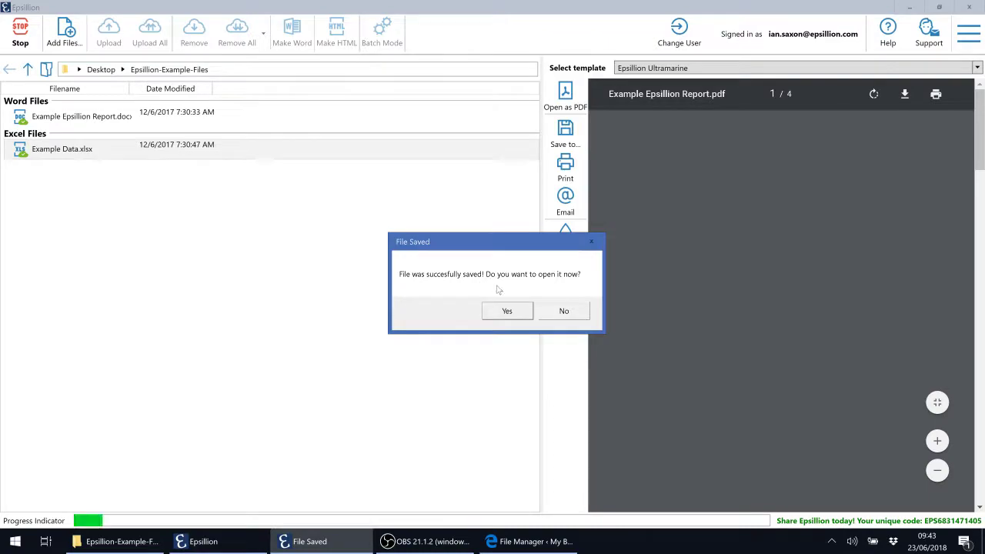
{"action": "left_click", "coordinate": [512, 313]}
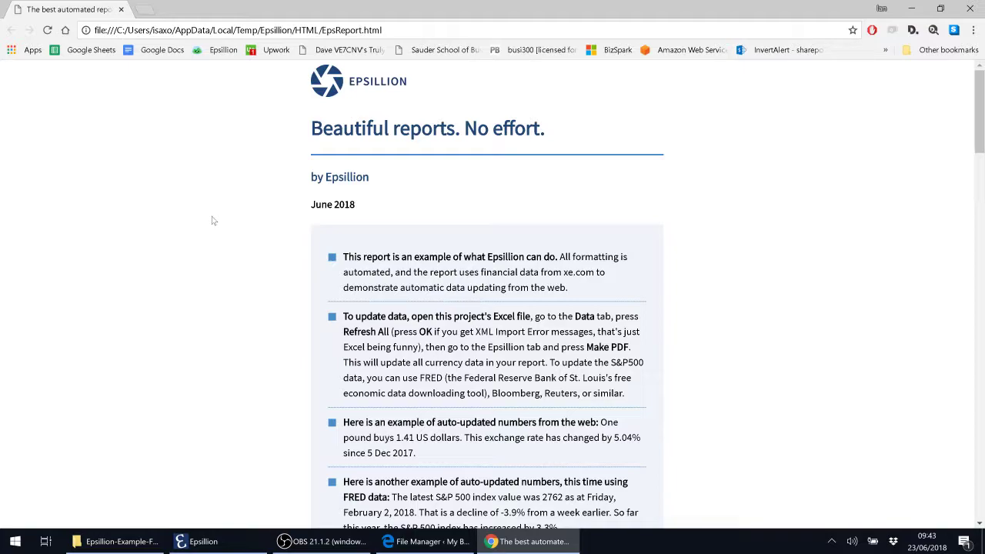
Step: Review the text, charts and currency table of the HTML report in the browser, and close it
{"action": "scroll", "coordinate": [213, 221], "scroll_direction": "down", "scroll_amount": 5}
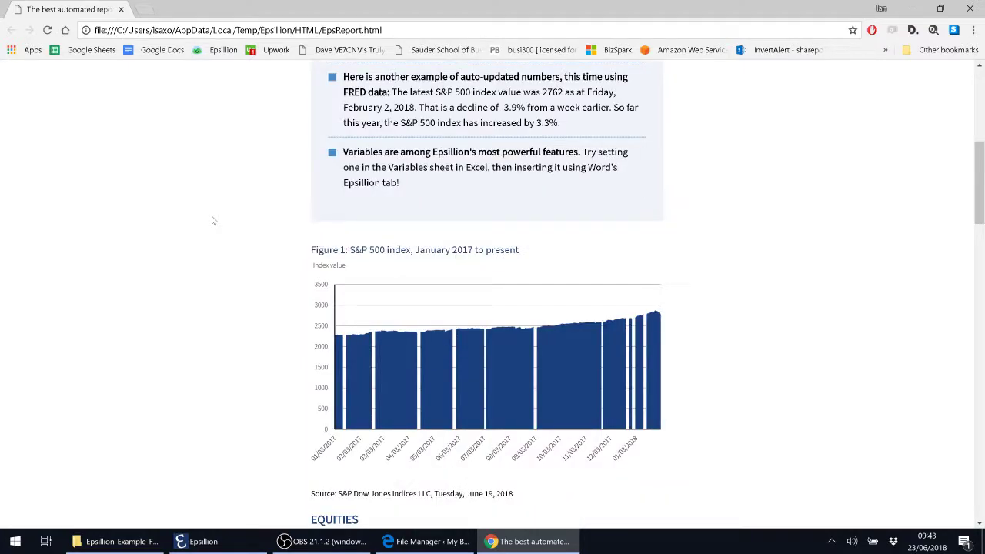
{"action": "scroll", "coordinate": [213, 221], "scroll_direction": "down", "scroll_amount": 8}
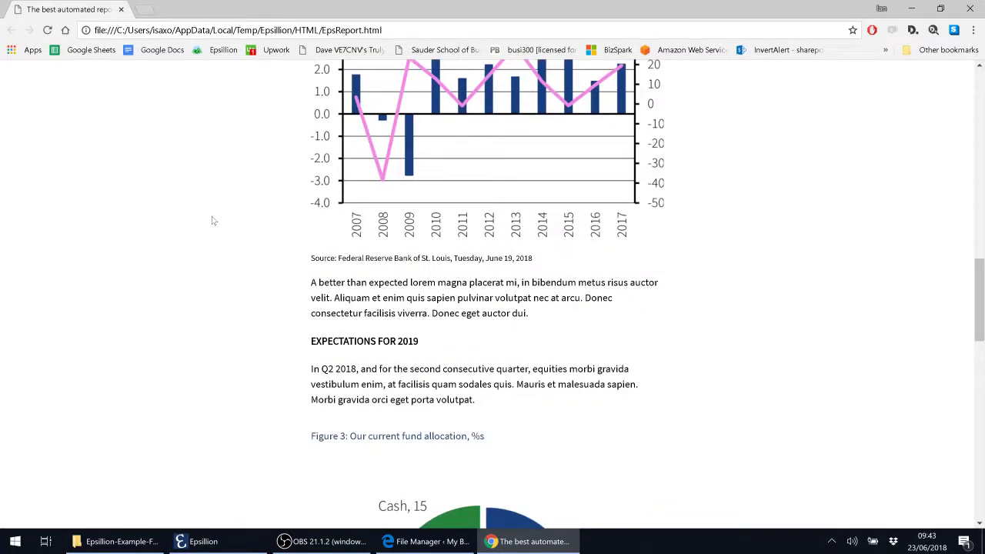
{"action": "scroll", "coordinate": [213, 221], "scroll_direction": "down", "scroll_amount": 10}
{"action": "scroll", "coordinate": [213, 221], "scroll_direction": "down", "scroll_amount": 6}
{"action": "scroll", "coordinate": [213, 221], "scroll_direction": "up", "scroll_amount": 5}
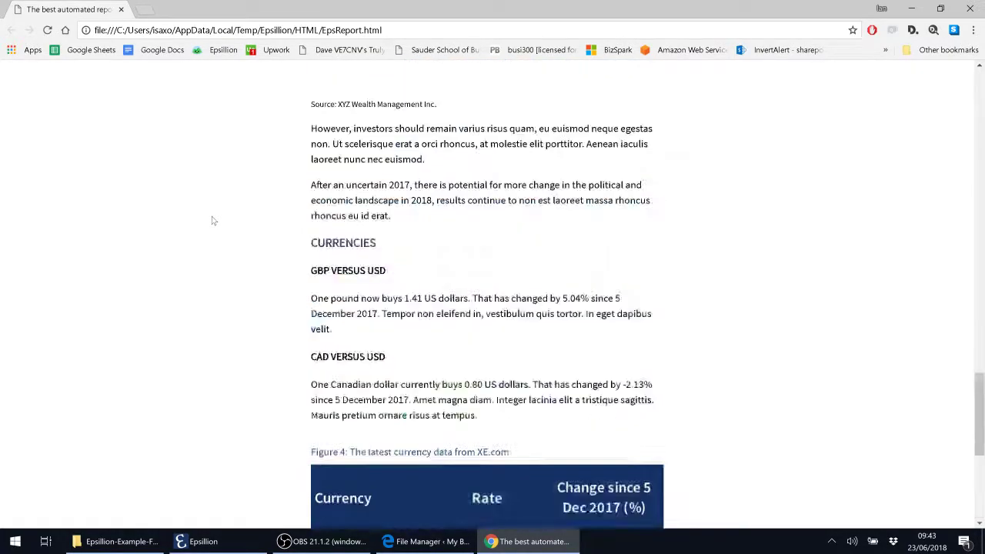
{"action": "scroll", "coordinate": [213, 221], "scroll_direction": "down", "scroll_amount": 5}
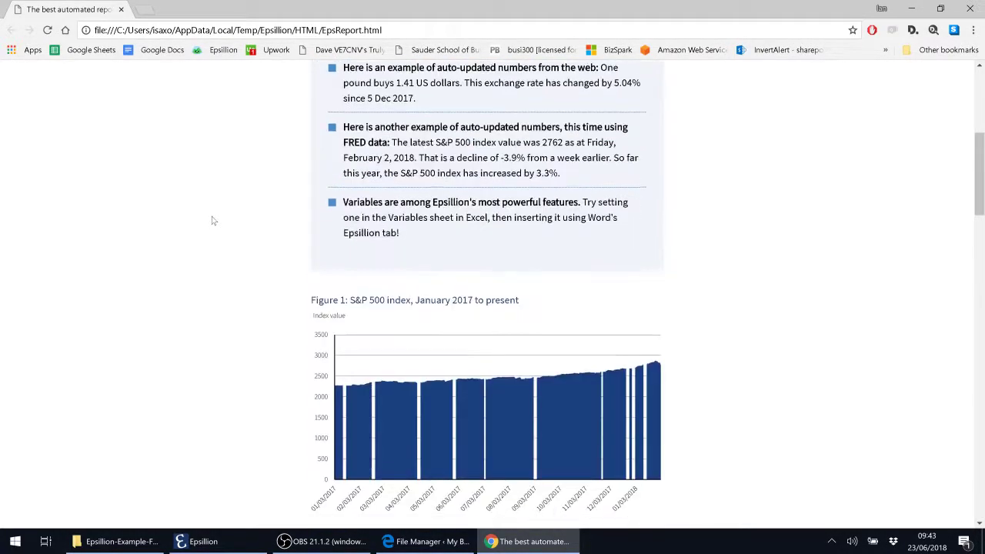
{"action": "scroll", "coordinate": [213, 221], "scroll_direction": "down", "scroll_amount": 5}
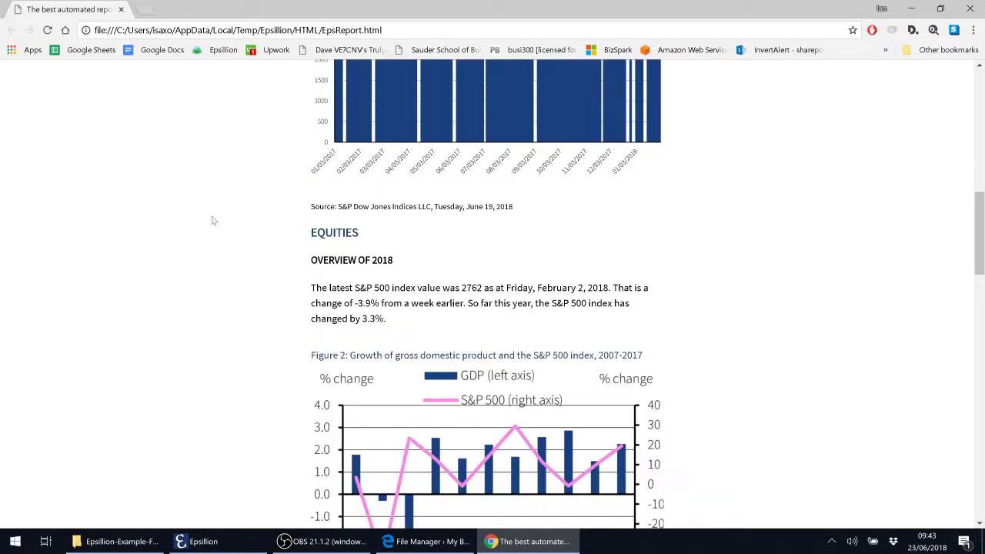
{"action": "scroll", "coordinate": [213, 221], "scroll_direction": "down", "scroll_amount": 5}
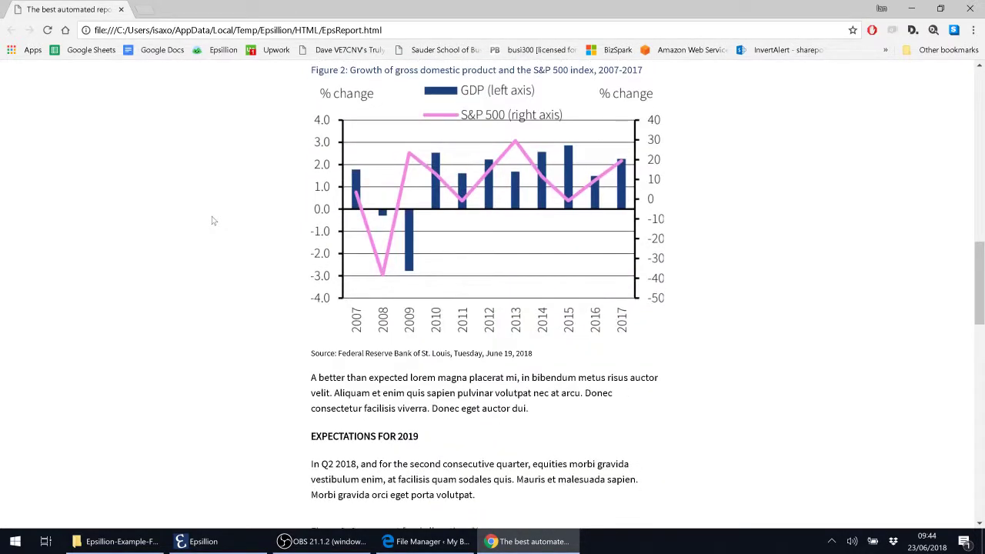
{"action": "scroll", "coordinate": [214, 221], "scroll_direction": "up", "scroll_amount": 5}
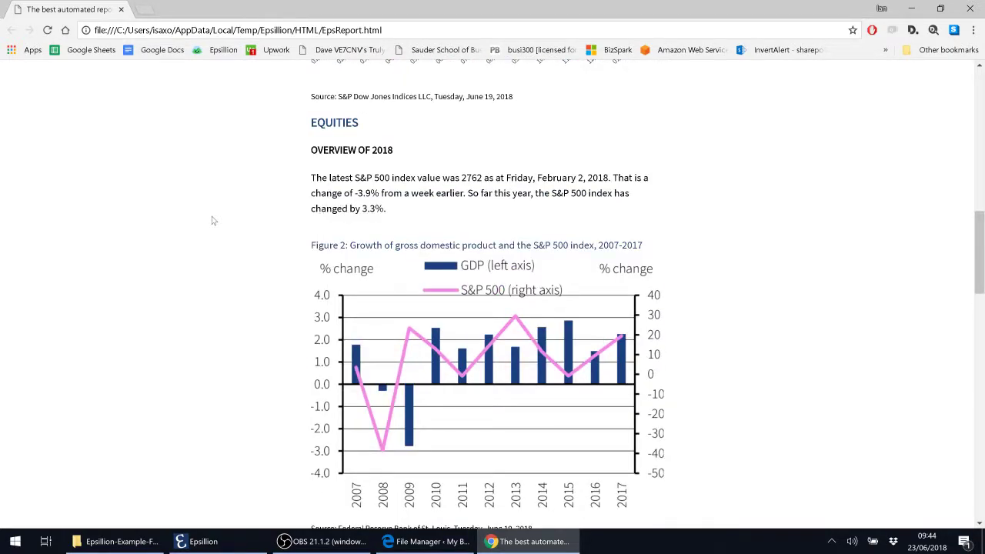
{"action": "left_click", "coordinate": [969, 9]}
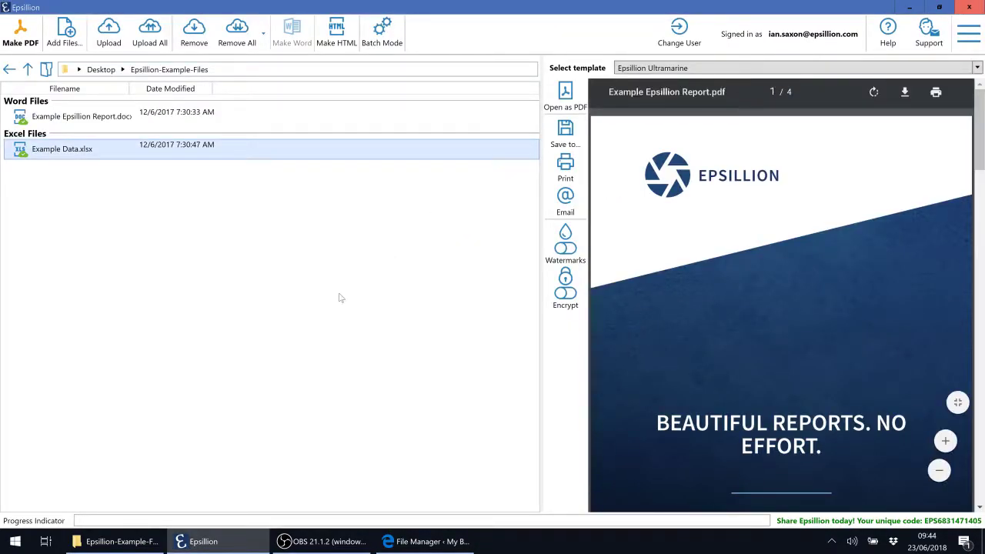
Step: Upload Example Epsillion Report-EpsHtmlRender.zip from the local EpsillionOutput folder to the blog's reports folder in the WordPress File Manager
{"action": "left_click", "coordinate": [117, 541]}
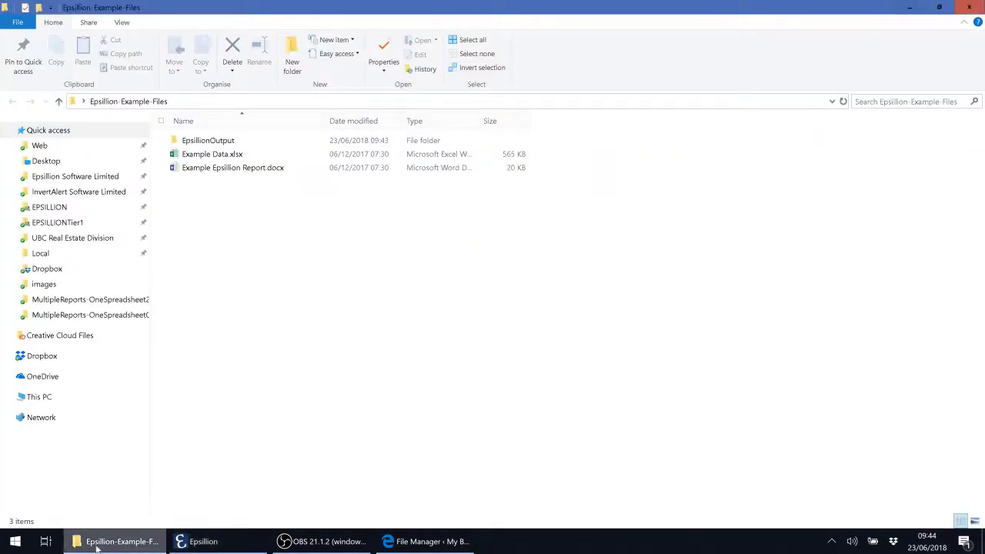
{"action": "left_click", "coordinate": [209, 143]}
{"action": "double_click", "coordinate": [210, 143]}
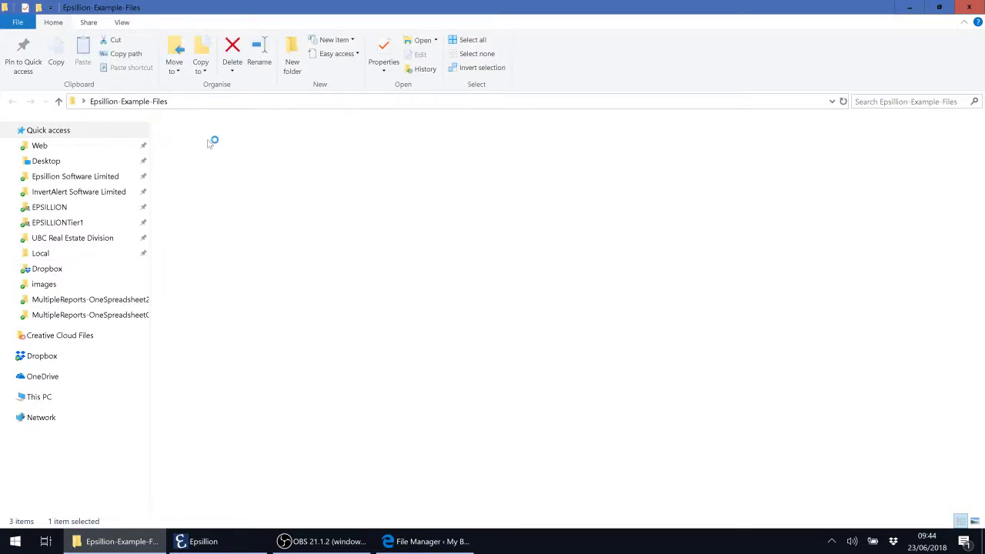
{"action": "left_click", "coordinate": [187, 157]}
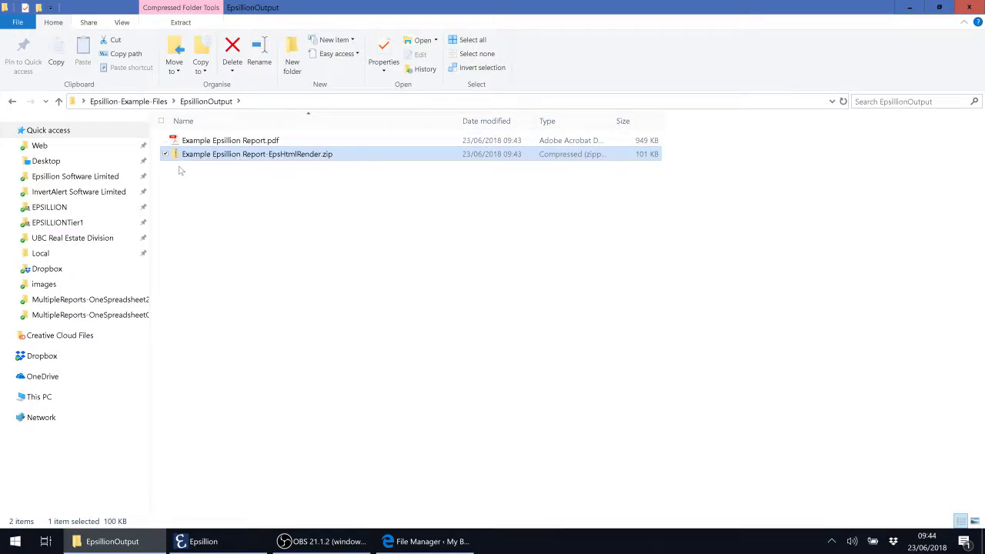
{"action": "left_click_drag", "start_coordinate": [170, 154], "coordinate": [530, 196]}
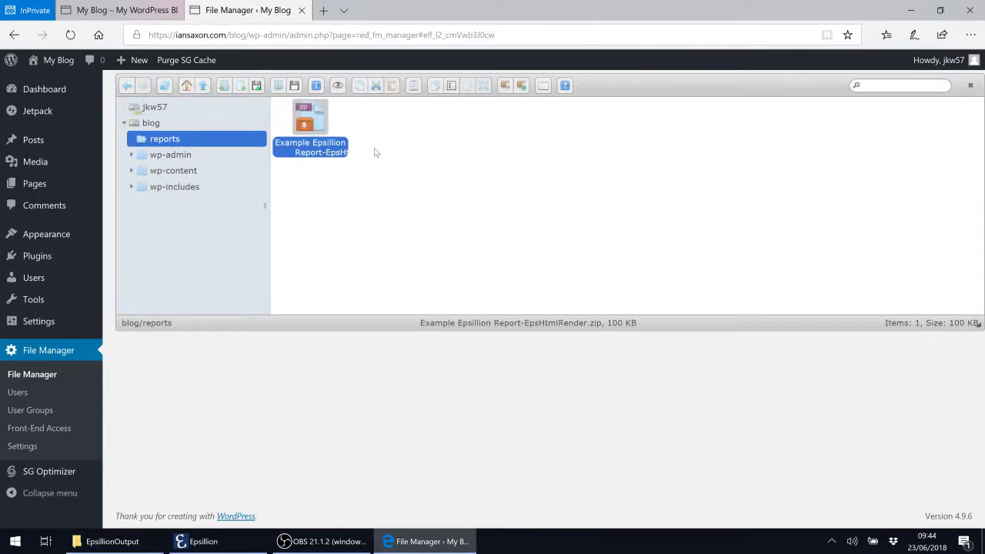
Step: Extract the uploaded zip archive directly into the reports folder, allowing old files to be replaced
{"action": "right_click", "coordinate": [305, 121]}
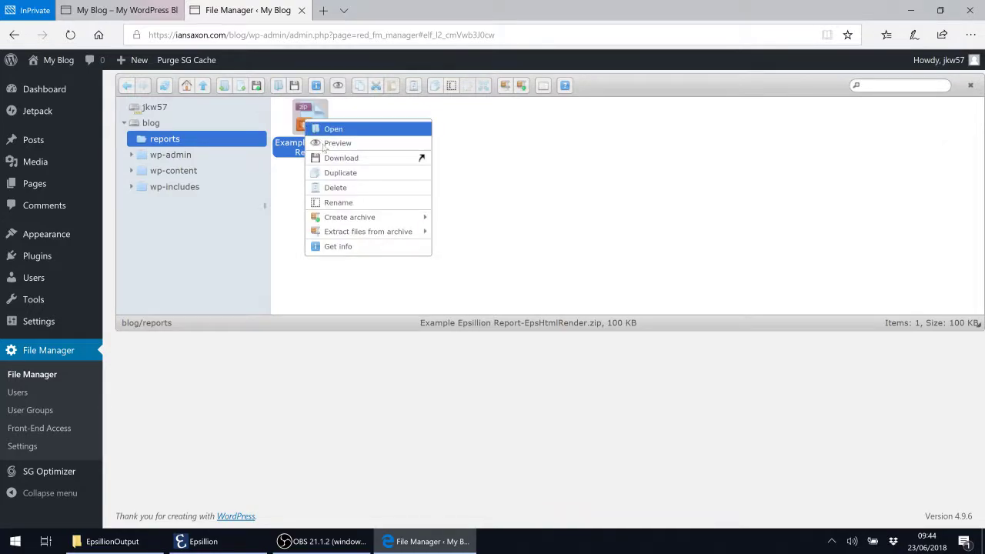
{"action": "mouse_move", "coordinate": [380, 235]}
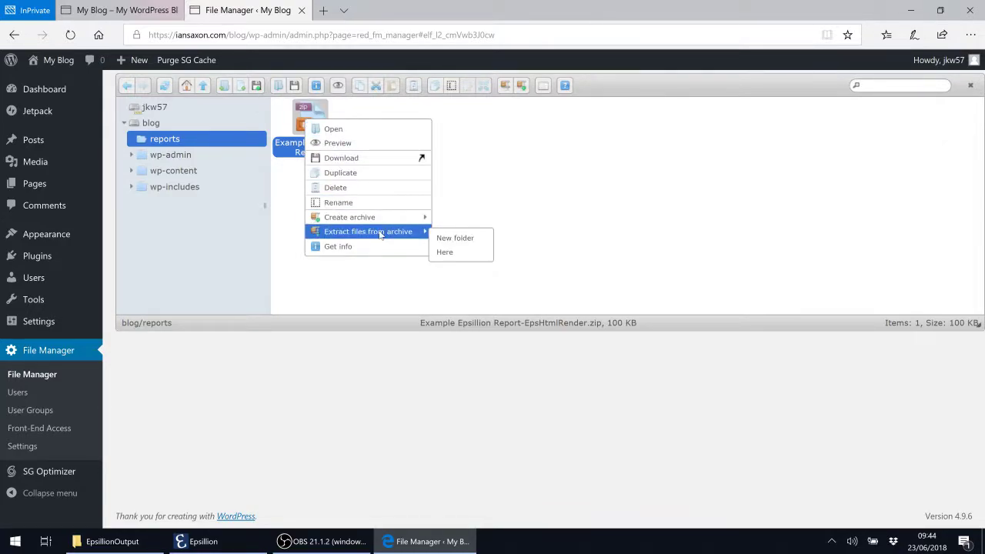
{"action": "left_click", "coordinate": [469, 254]}
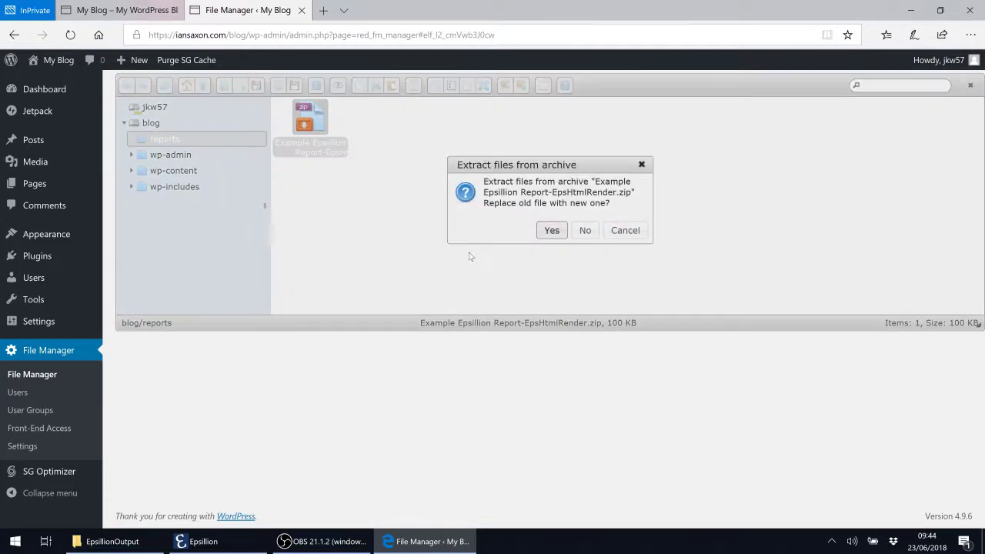
{"action": "left_click", "coordinate": [552, 236]}
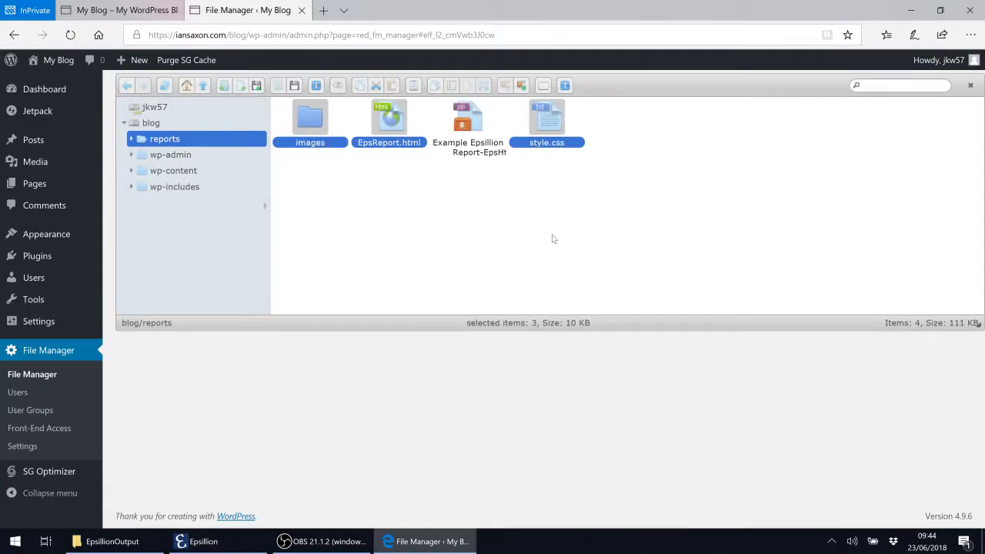
Step: Rename the extracted EpsReport.html file in the blog's reports folder as x.html
{"action": "left_click", "coordinate": [408, 200]}
{"action": "left_click", "coordinate": [396, 130]}
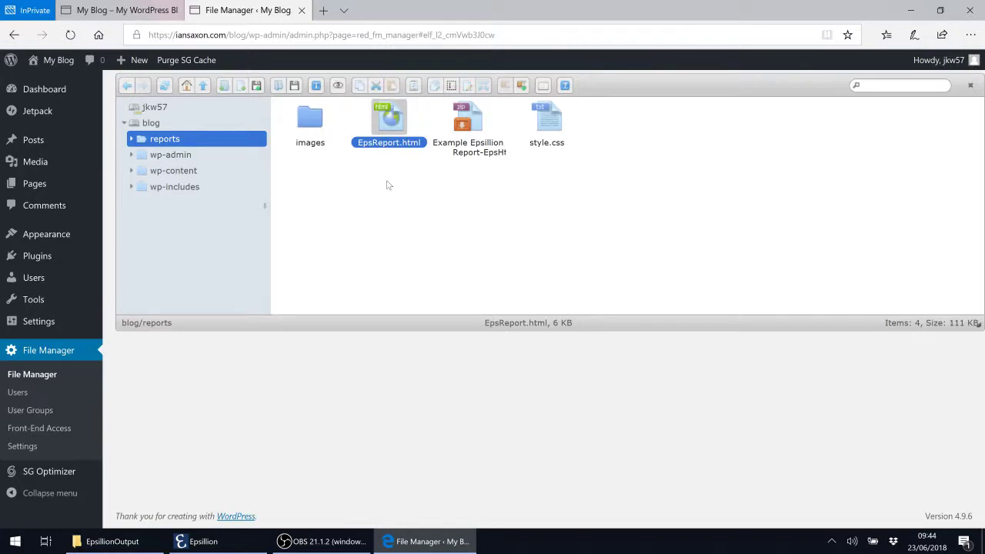
{"action": "key", "text": "F2"}
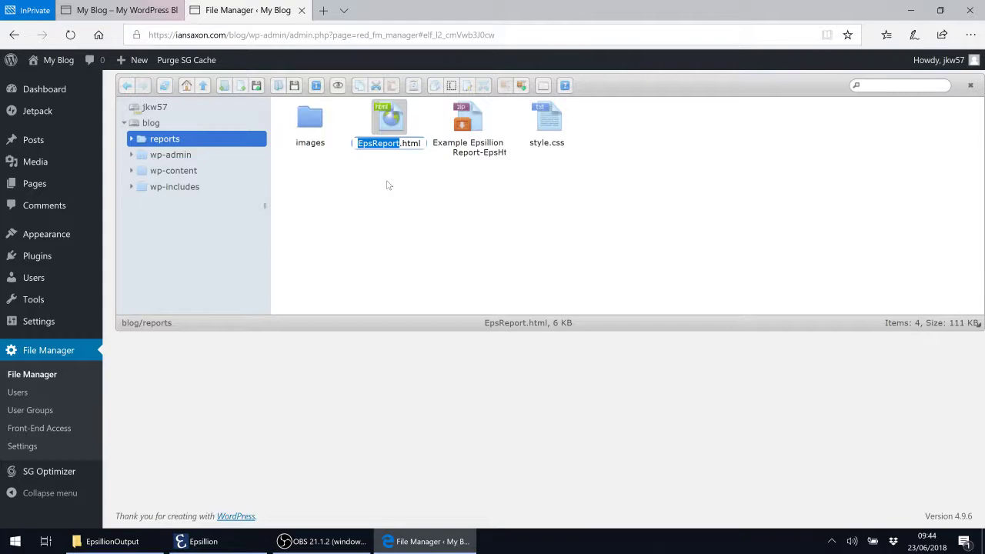
{"action": "type", "text": "x"}
{"action": "key", "text": "Return"}
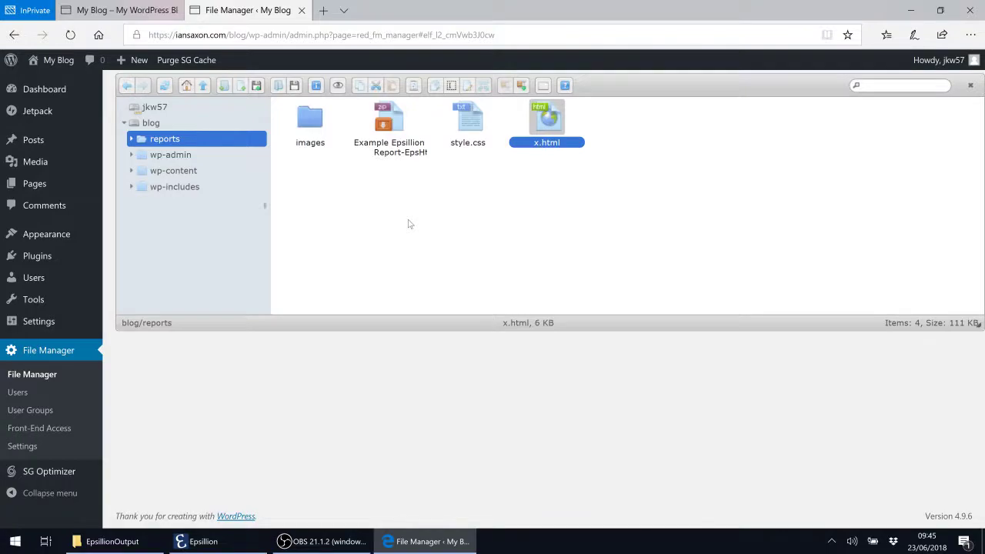
Step: Switch to the blog's browser page and open its published report by extending the blog address with reports/x.html
{"action": "left_click", "coordinate": [115, 10]}
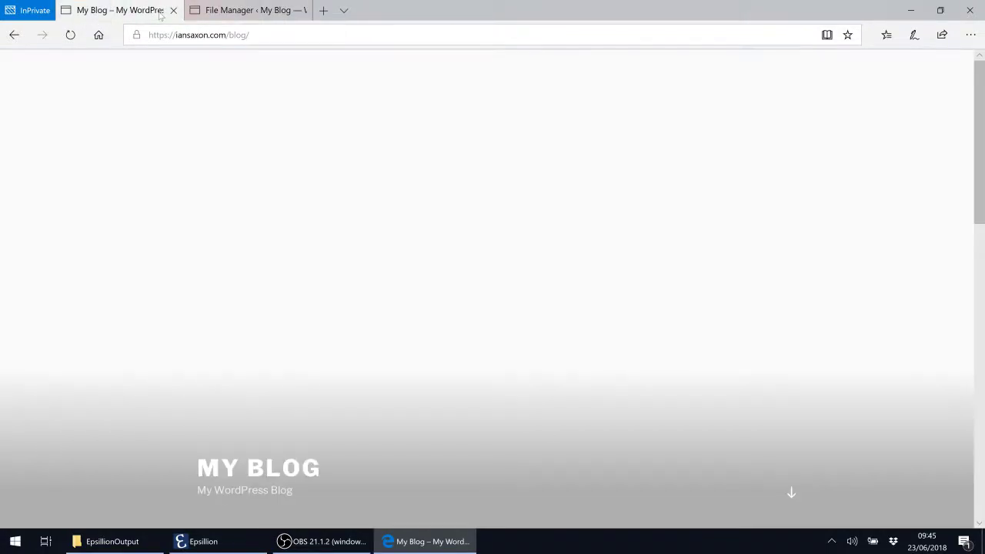
{"action": "left_click", "coordinate": [199, 35]}
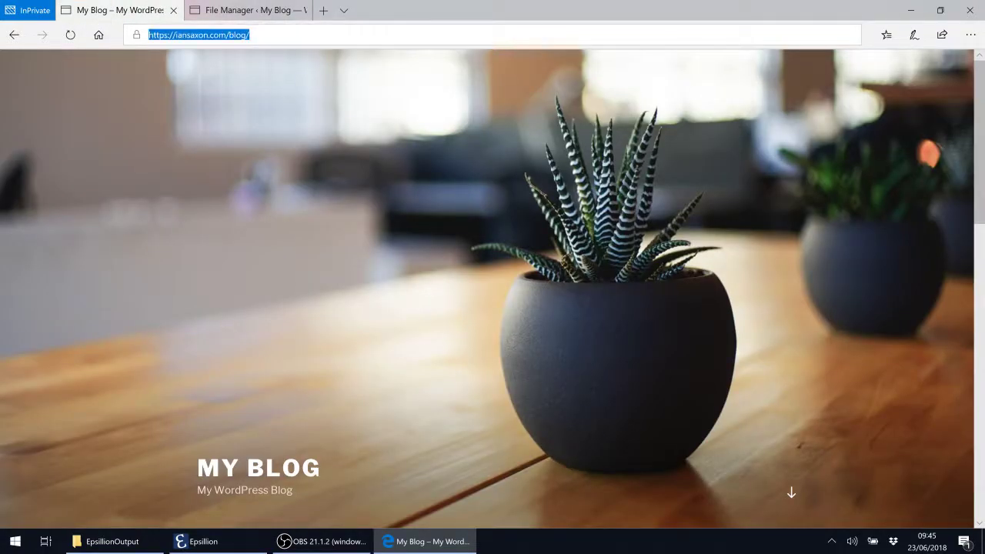
{"action": "key", "text": "End"}
{"action": "type", "text": "r"}
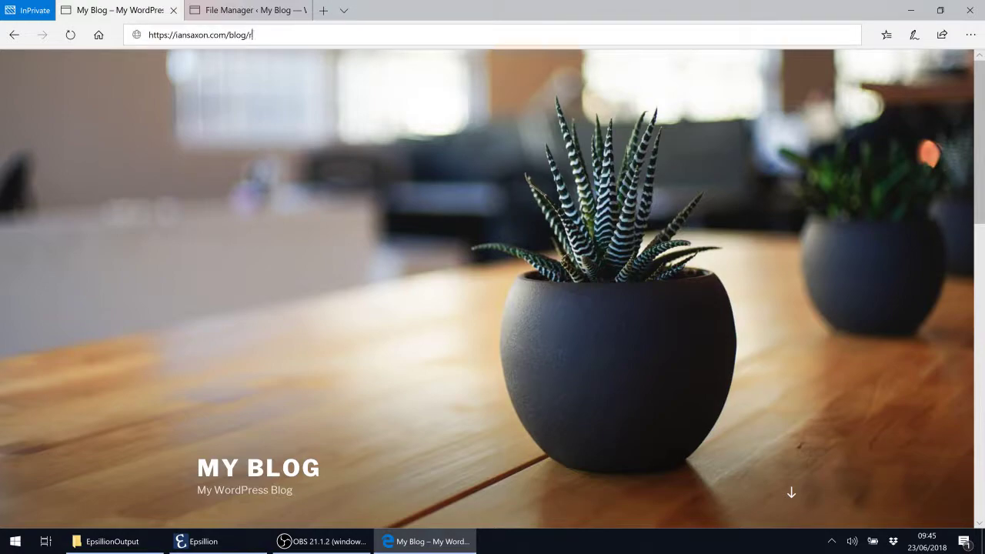
{"action": "type", "text": "eports"}
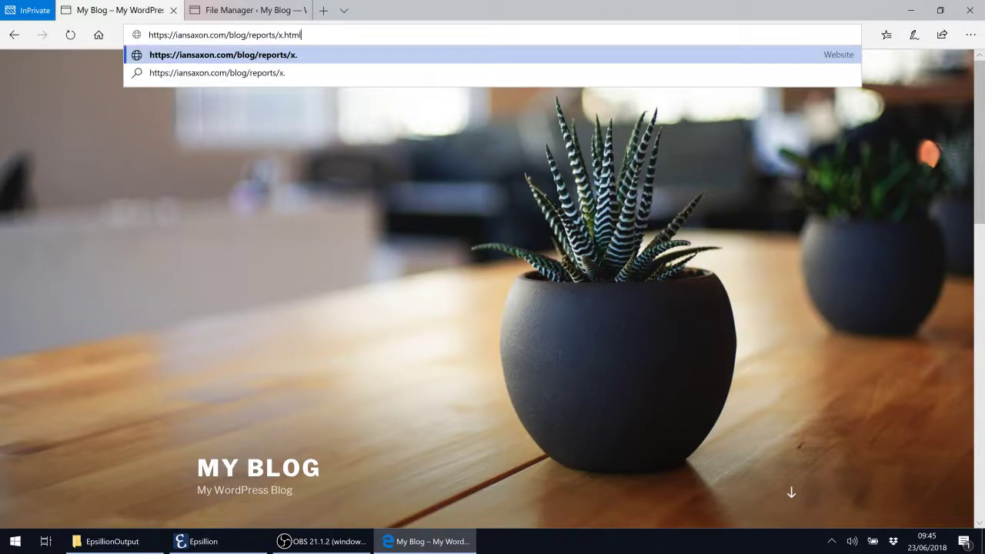
{"action": "type", "text": "/x.html"}
{"action": "key", "text": "Return"}
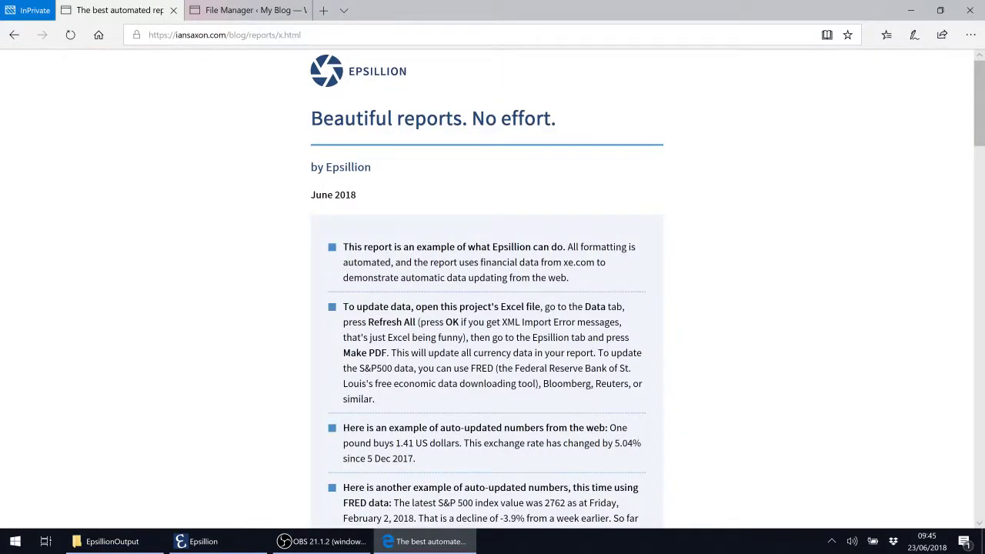
Step: Review the published report's text, charts and currency table down to the end, and return to its beginning
{"action": "scroll", "coordinate": [204, 214], "scroll_direction": "down", "scroll_amount": 6}
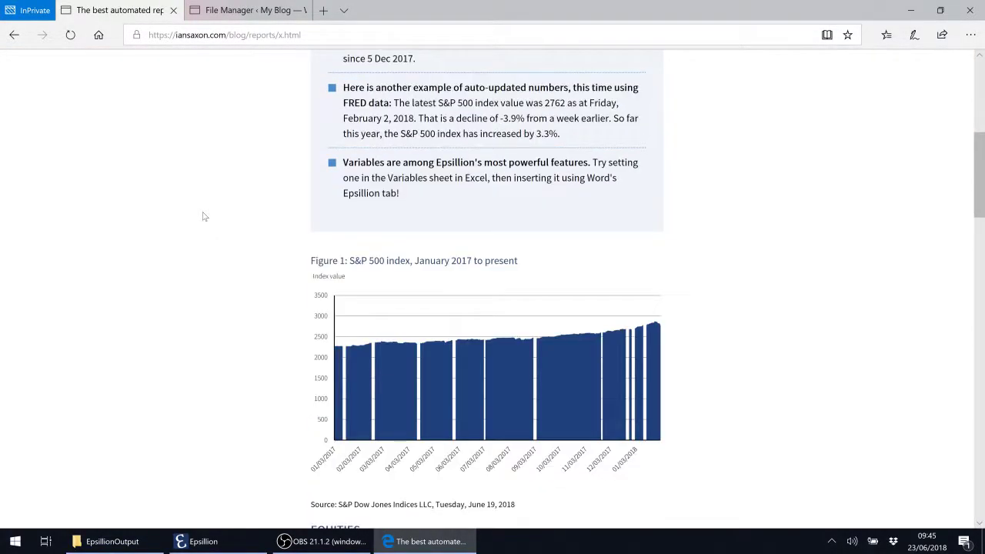
{"action": "scroll", "coordinate": [205, 216], "scroll_direction": "down", "scroll_amount": 7}
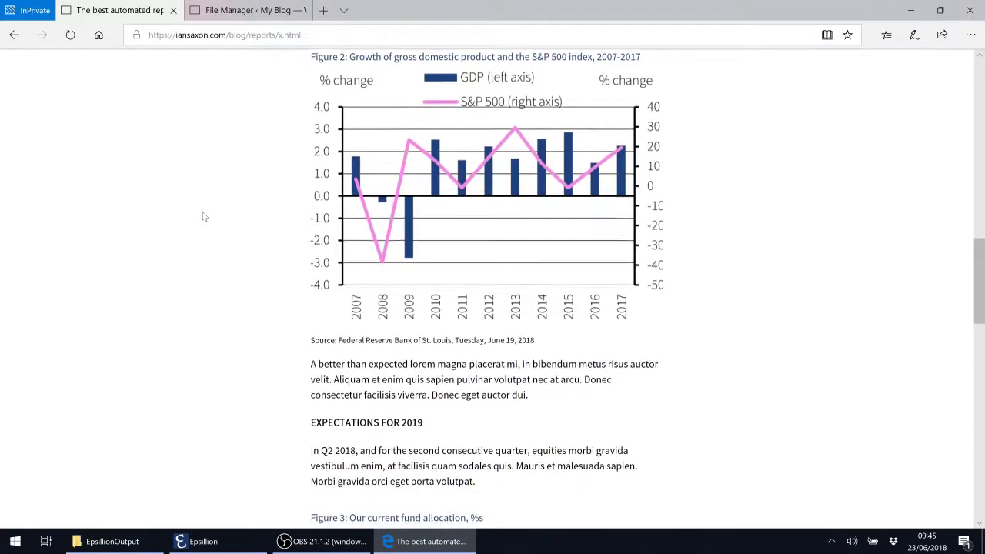
{"action": "scroll", "coordinate": [205, 216], "scroll_direction": "down", "scroll_amount": 13}
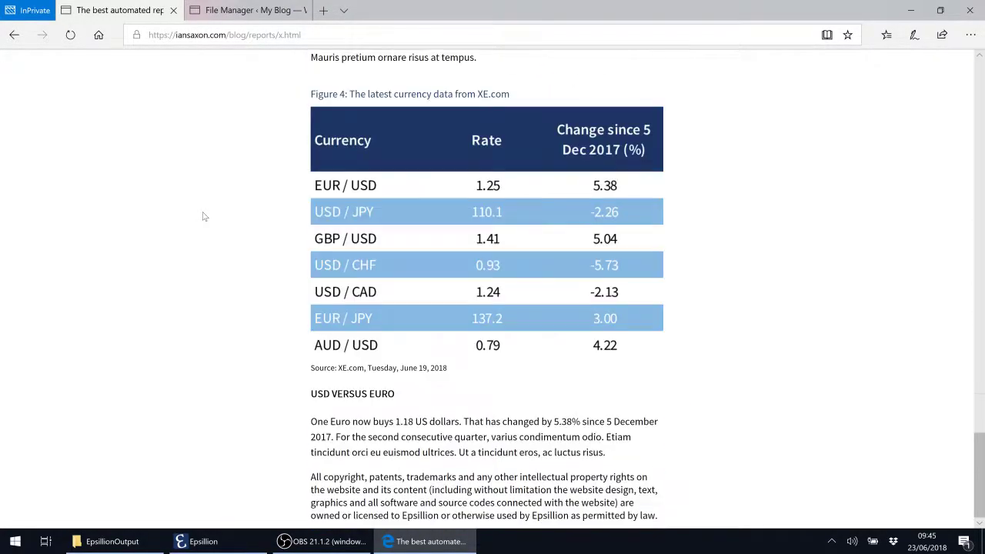
{"action": "scroll", "coordinate": [205, 216], "scroll_direction": "up", "scroll_amount": 4}
{"action": "scroll", "coordinate": [205, 216], "scroll_direction": "up", "scroll_amount": 20}
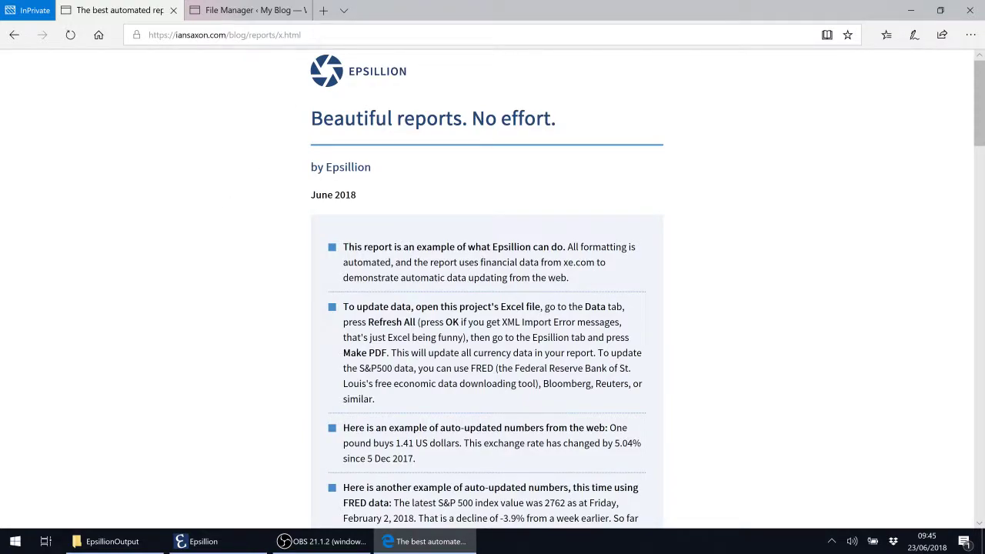
{"action": "key", "text": "ctrl+l"}
{"action": "left_click", "coordinate": [212, 226]}
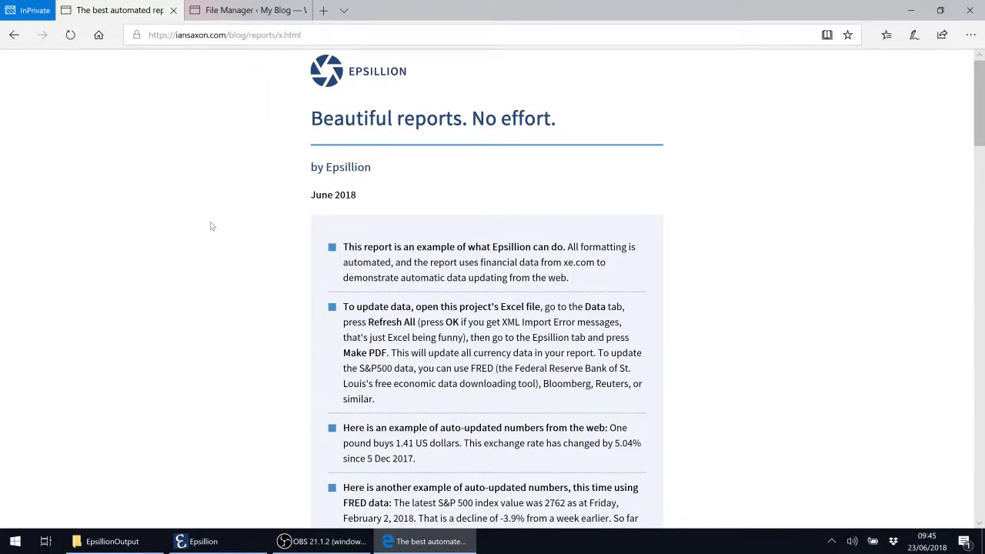